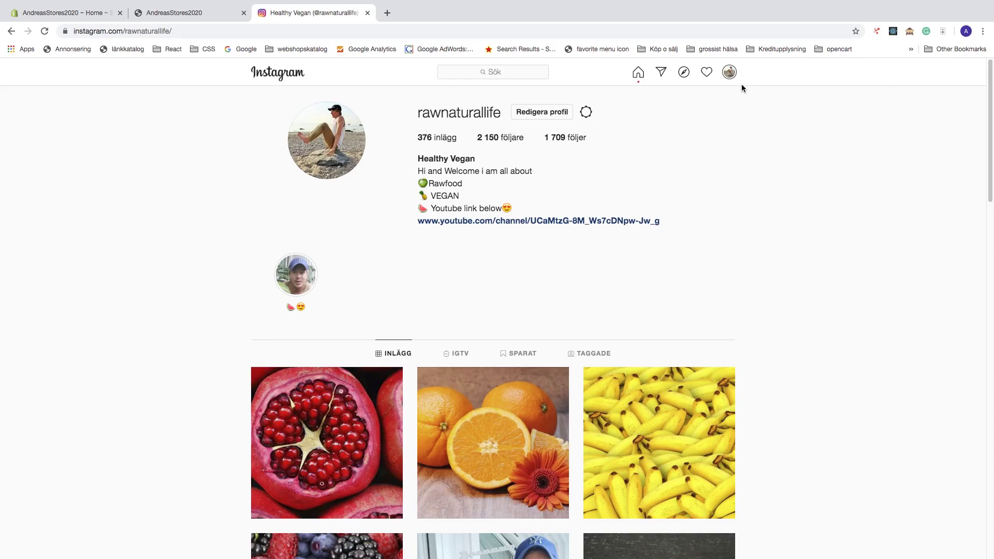
# Step: Switch to the AndreasStores2020 storefront and examine its homepage sections, from the slideshow through to the newsletter signup
pyautogui.click(199, 15)
pyautogui.scroll(-4, 412, 285)
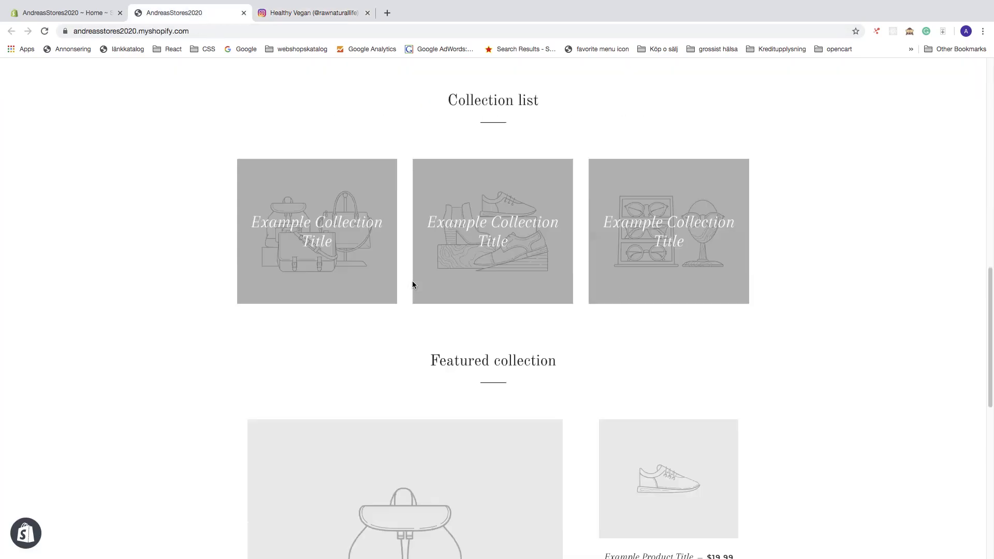
pyautogui.scroll(-2, 412, 284)
pyautogui.scroll(7, 596, 383)
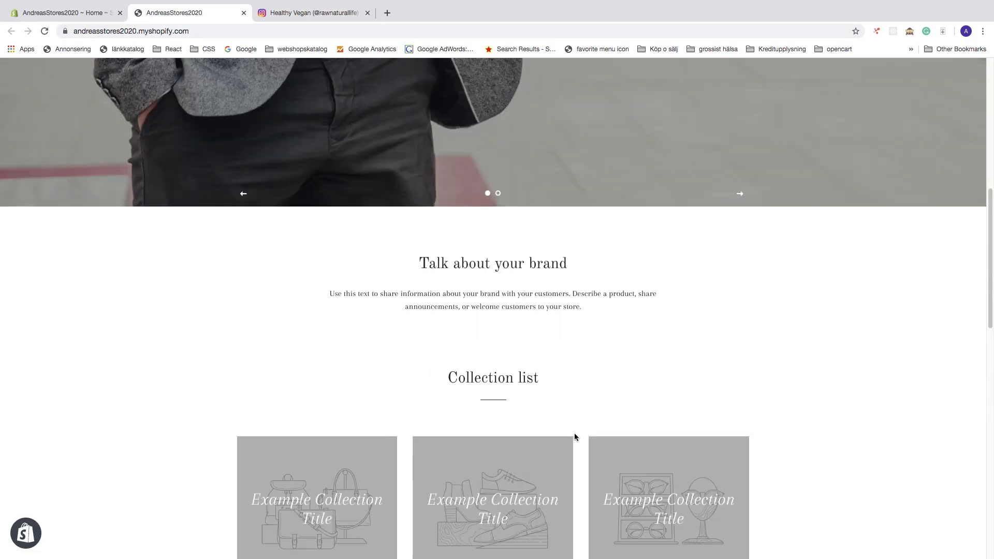
pyautogui.scroll(5, 575, 436)
pyautogui.scroll(-15, 574, 435)
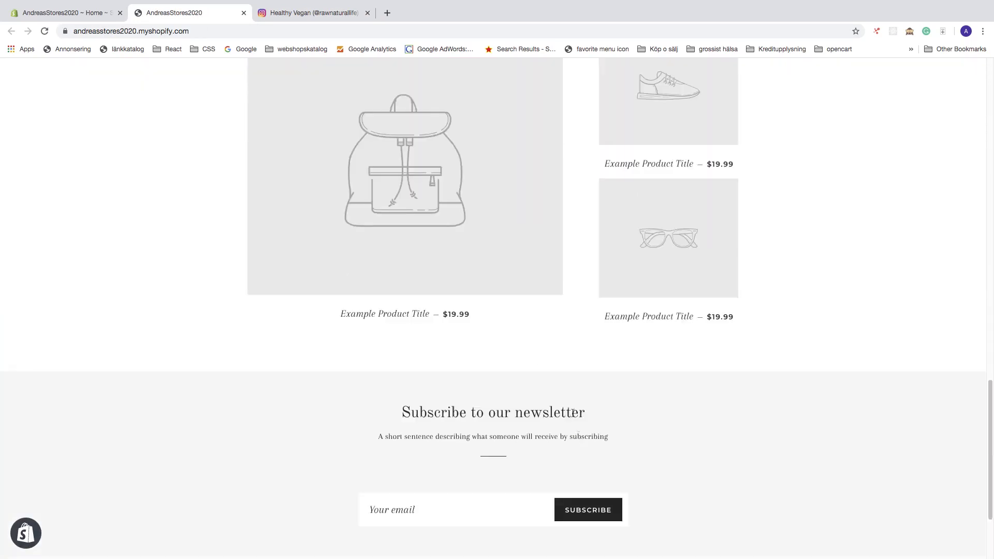
# Step: Switch to the store admin and open the Shopify App Store from its Apps page
pyautogui.click(68, 14)
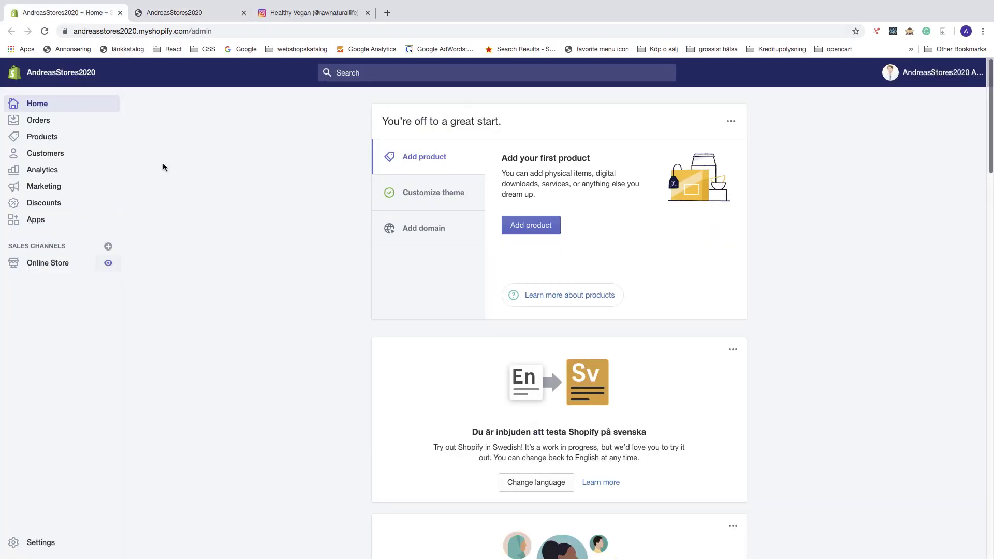
pyautogui.scroll(5, 58, 221)
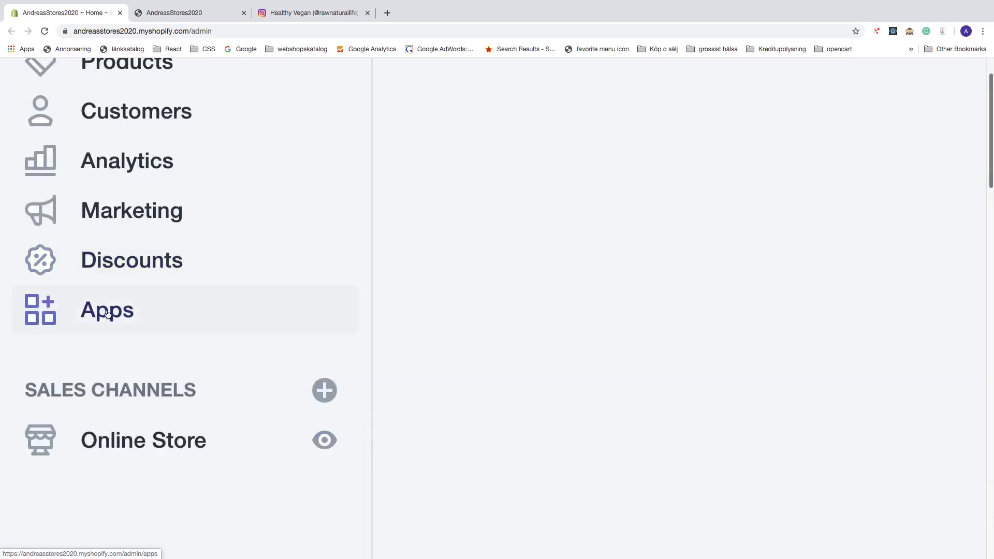
pyautogui.click(108, 314)
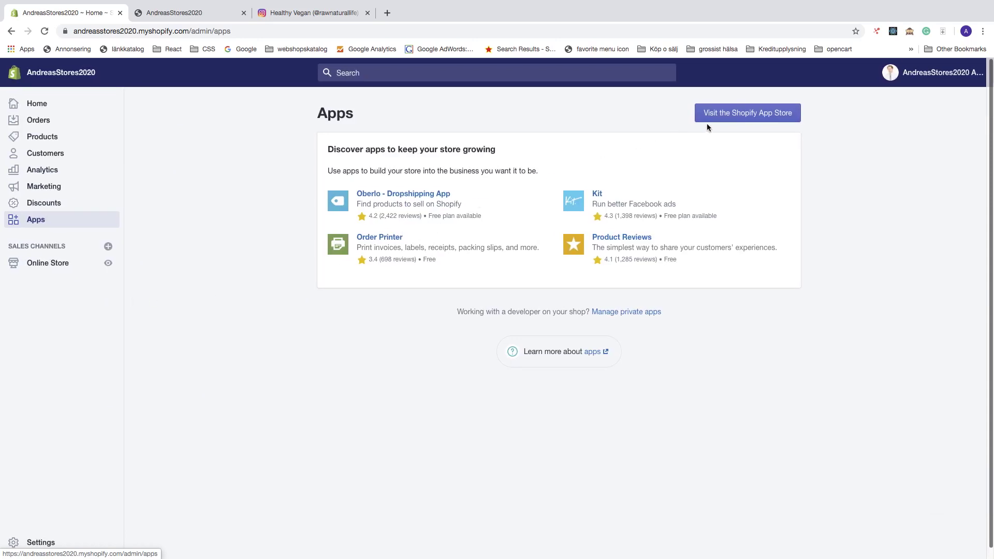
pyautogui.scroll(5, 707, 122)
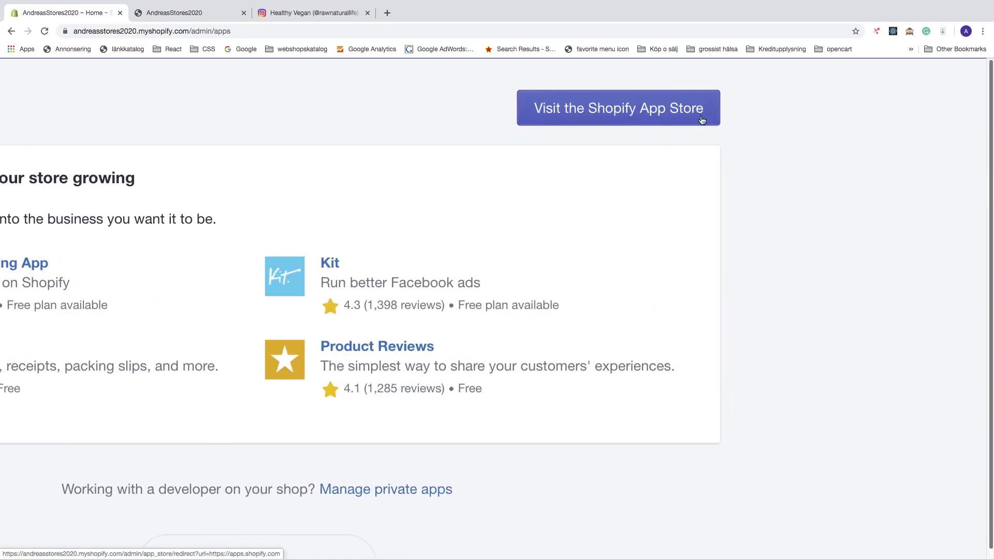
pyautogui.click(617, 108)
# Step: Search the app store for "instafeed" and open the Instafeed - Instagram Feed listing
pyautogui.click(315, 221)
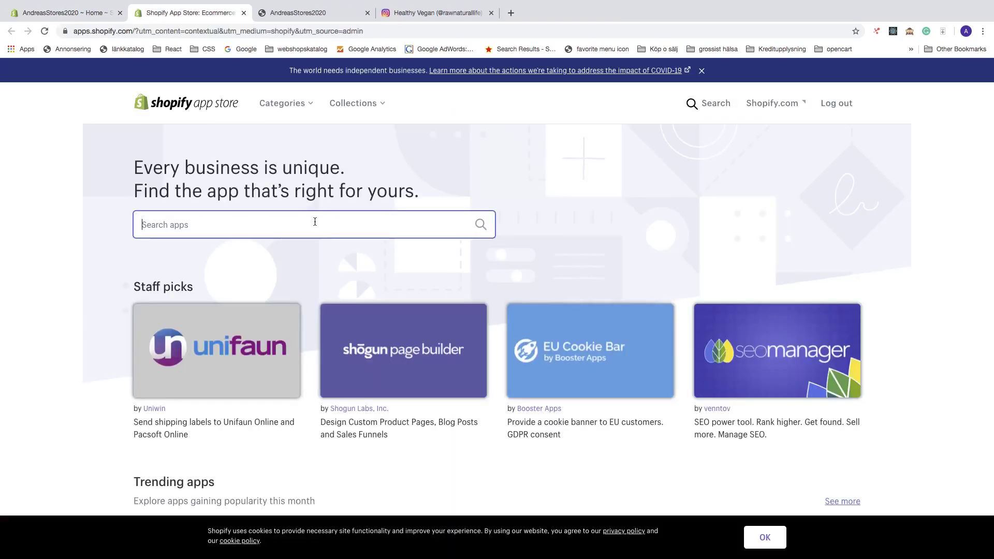
pyautogui.write('instafeed')
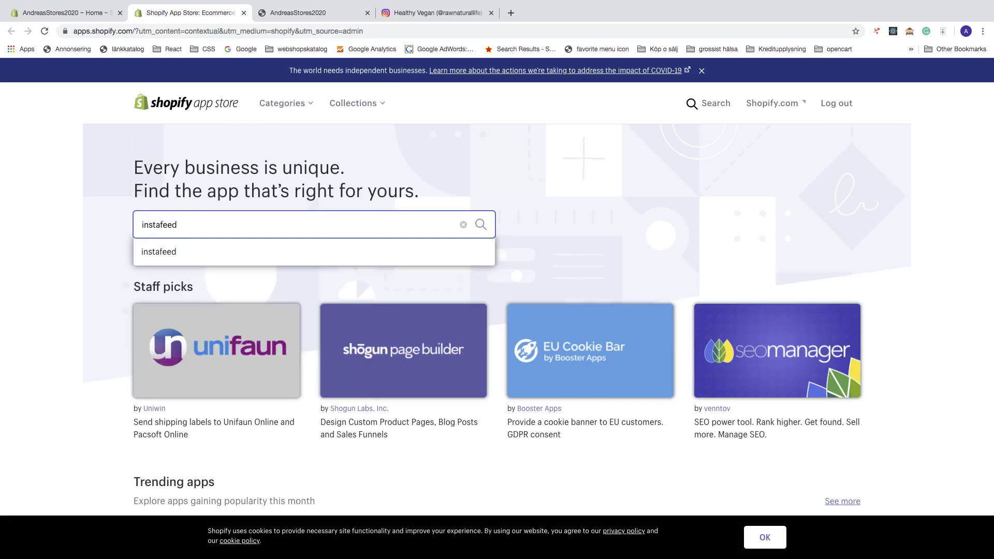
pyautogui.click(251, 242)
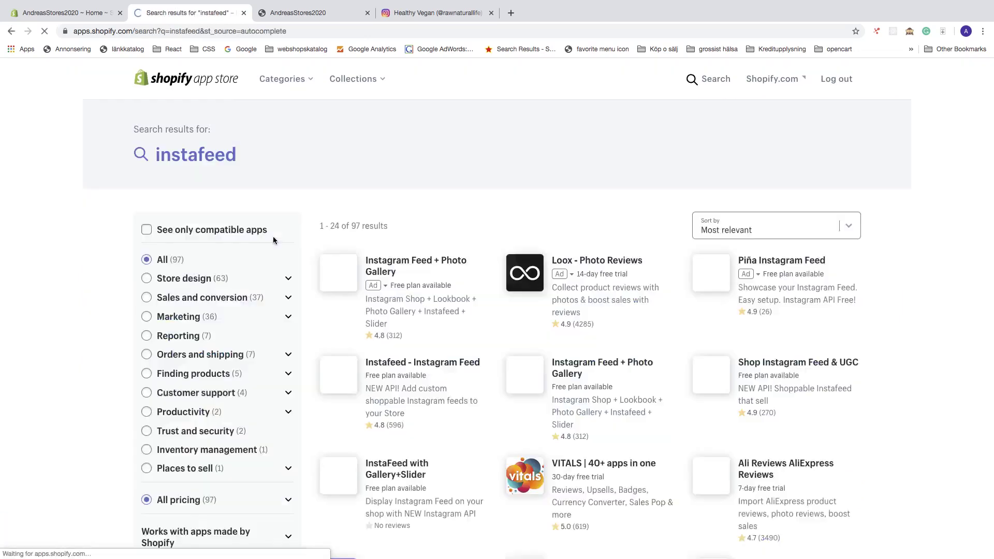
pyautogui.scroll(-1, 456, 307)
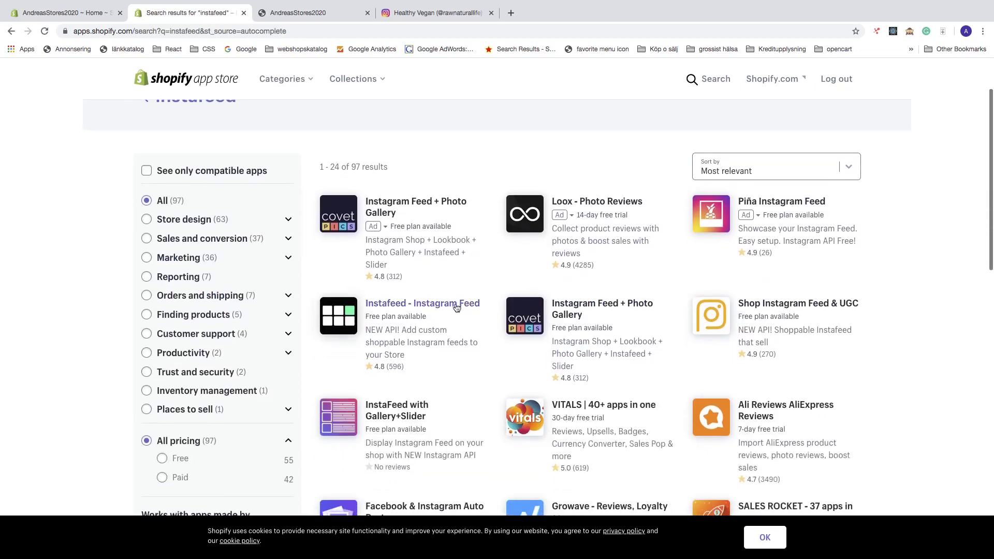
pyautogui.click(419, 309)
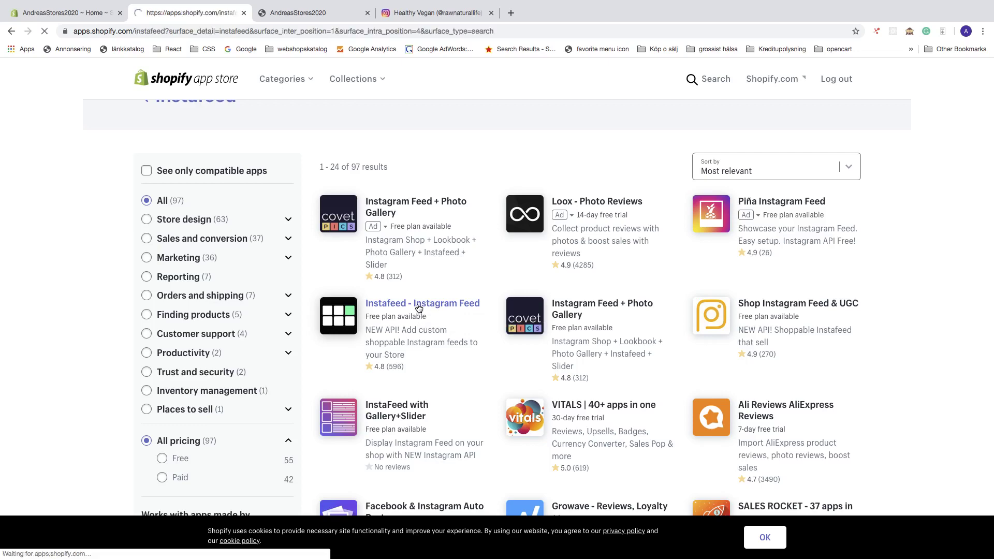
# Step: Examine the Instafeed listing's description, pricing plans and customer reviews
pyautogui.scroll(-10, 394, 219)
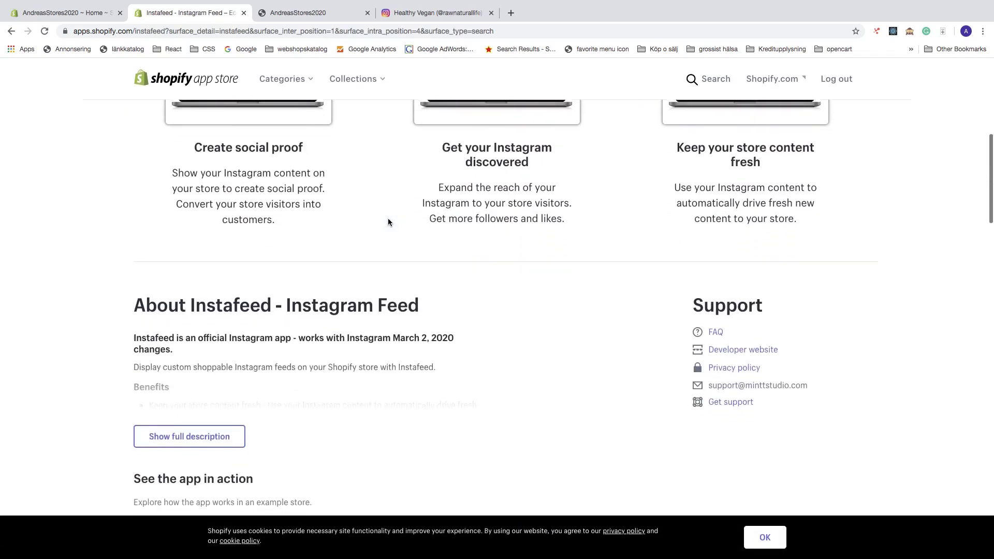
pyautogui.scroll(-20, 395, 265)
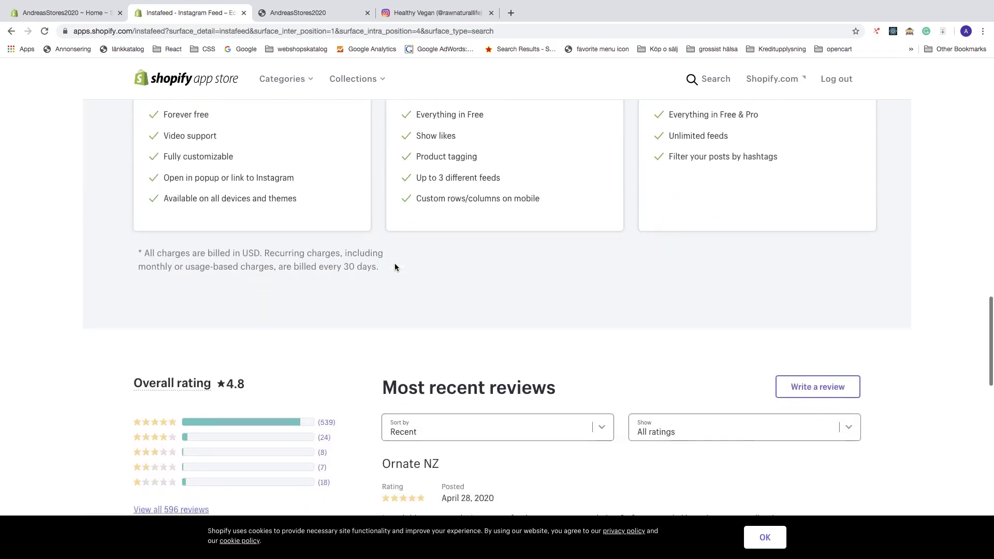
pyautogui.scroll(-5, 395, 267)
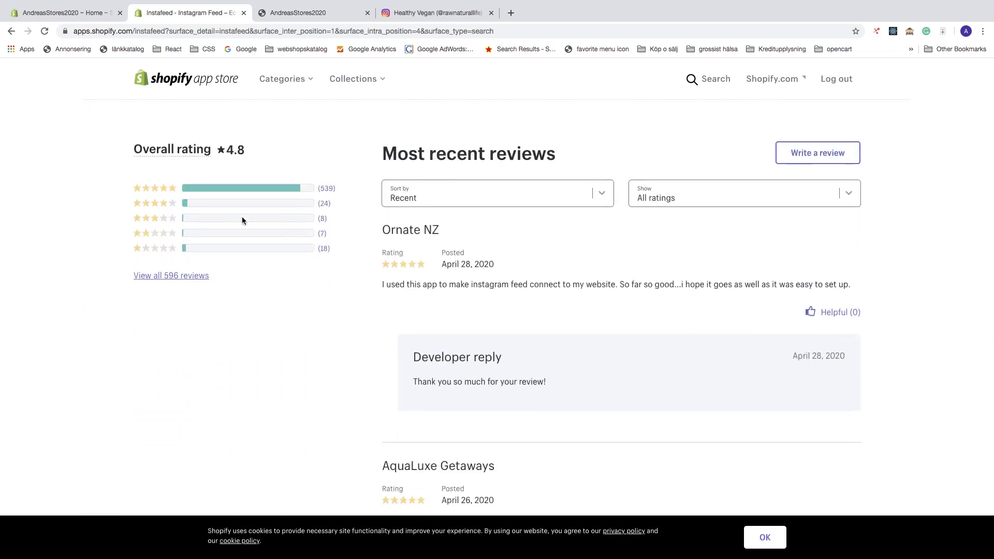
pyautogui.scroll(10, 247, 221)
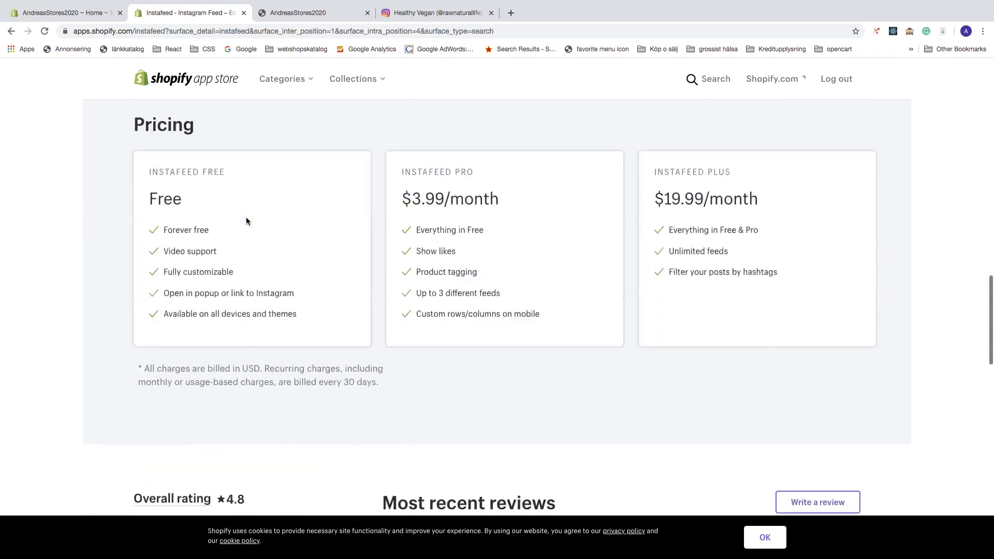
pyautogui.scroll(-2, 246, 221)
pyautogui.scroll(-1, 247, 221)
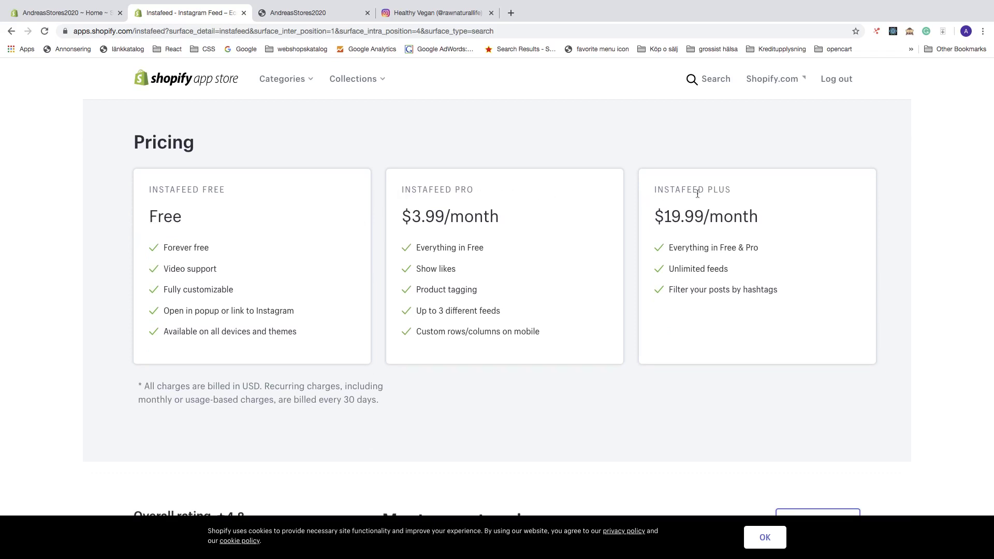
pyautogui.scroll(15, 711, 194)
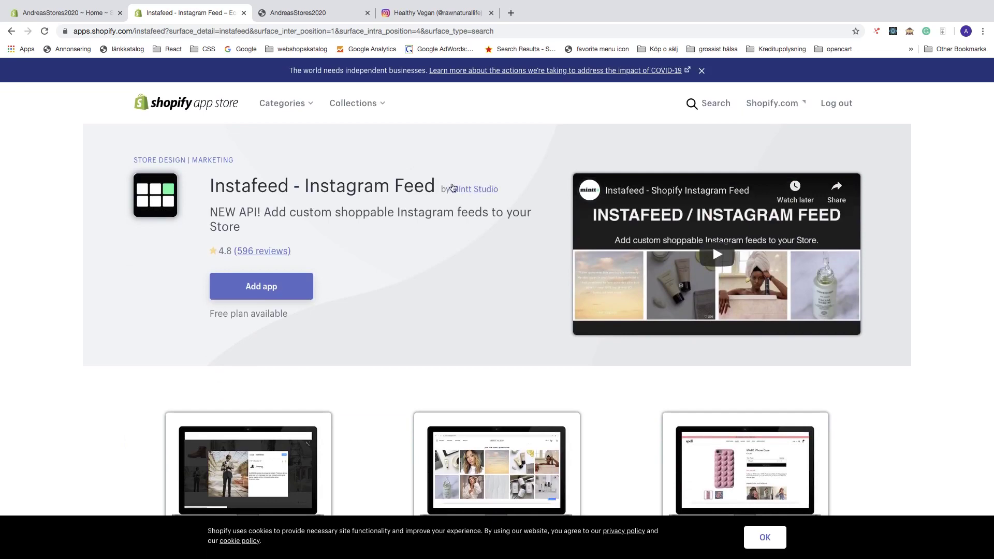
# Step: Add the Instafeed app to the store and approve its installation
pyautogui.scroll(5, 276, 286)
pyautogui.hscroll(-5, 198, 314)
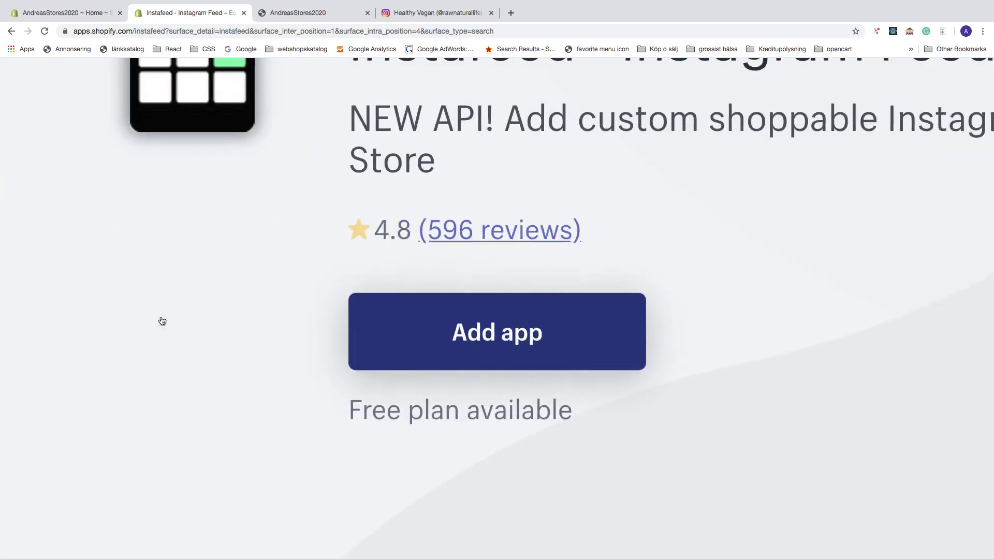
pyautogui.click(490, 330)
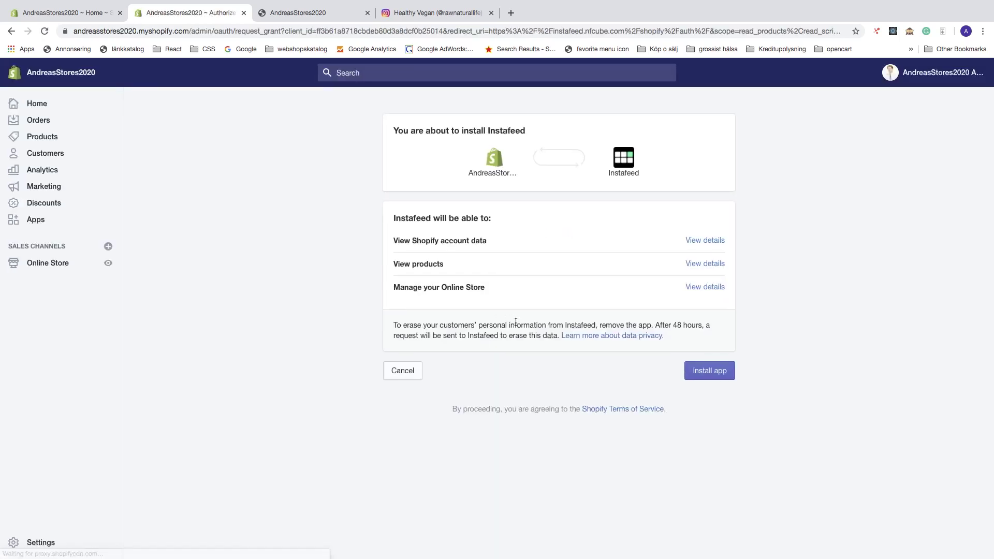
pyautogui.scroll(5, 719, 374)
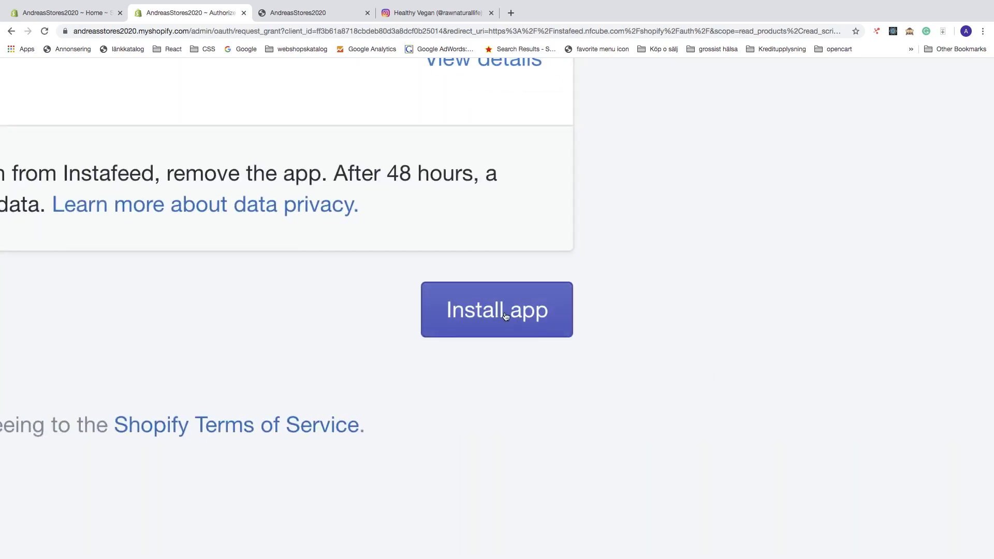
pyautogui.click(506, 316)
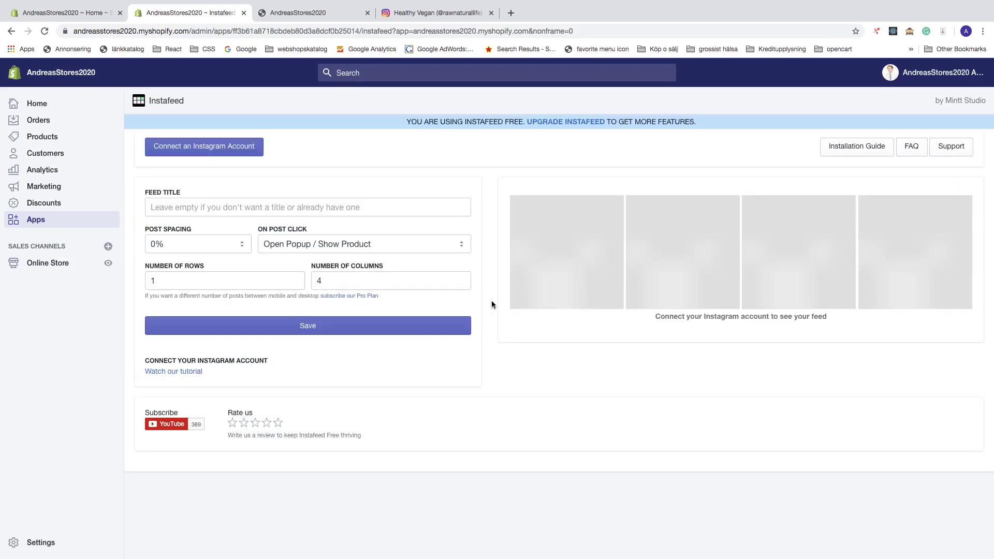
# Step: Connect an Instagram account to Instafeed and authorize Mintt Studio's access to its profile info and media
pyautogui.scroll(3, 215, 150)
pyautogui.hscroll(-3, 211, 149)
pyautogui.scroll(3, 211, 149)
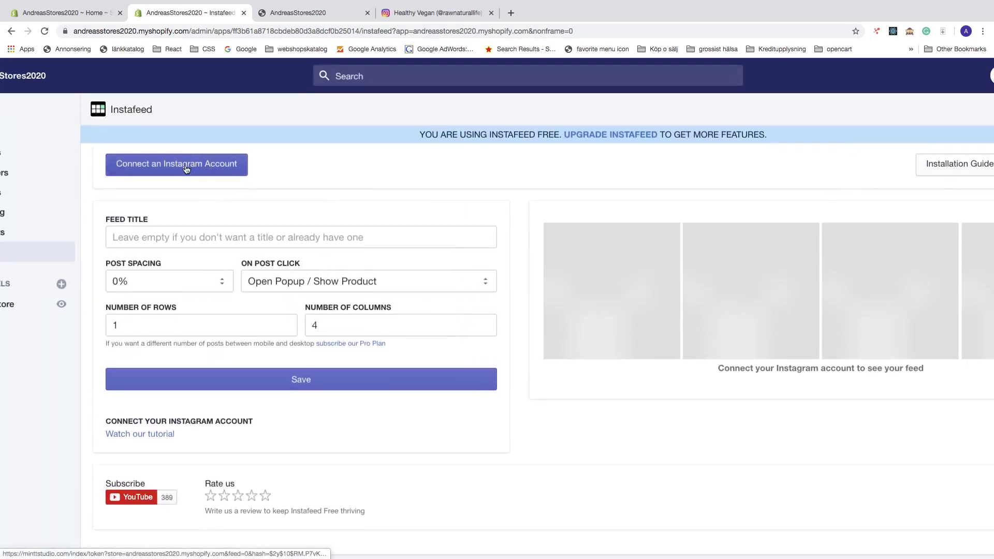
pyautogui.click(186, 169)
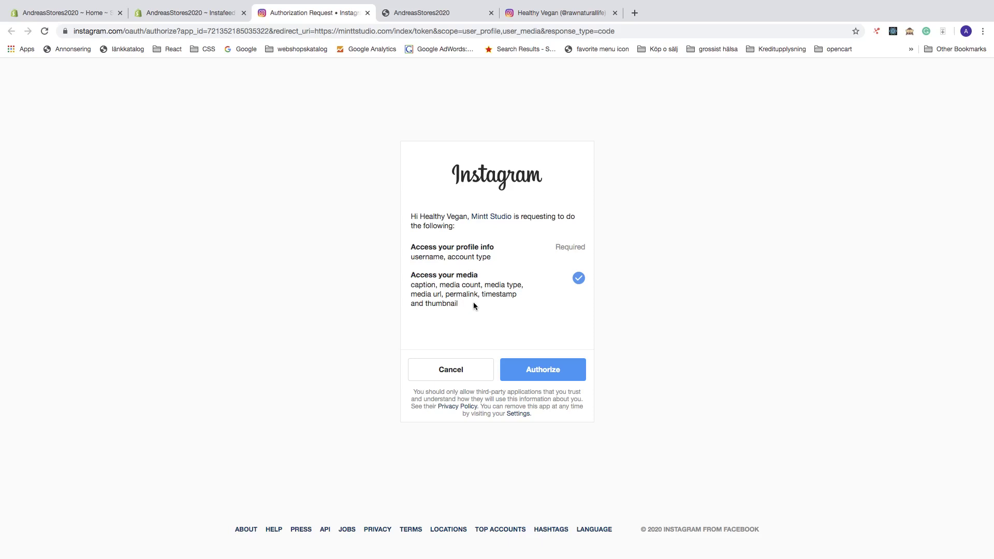
pyautogui.click(542, 374)
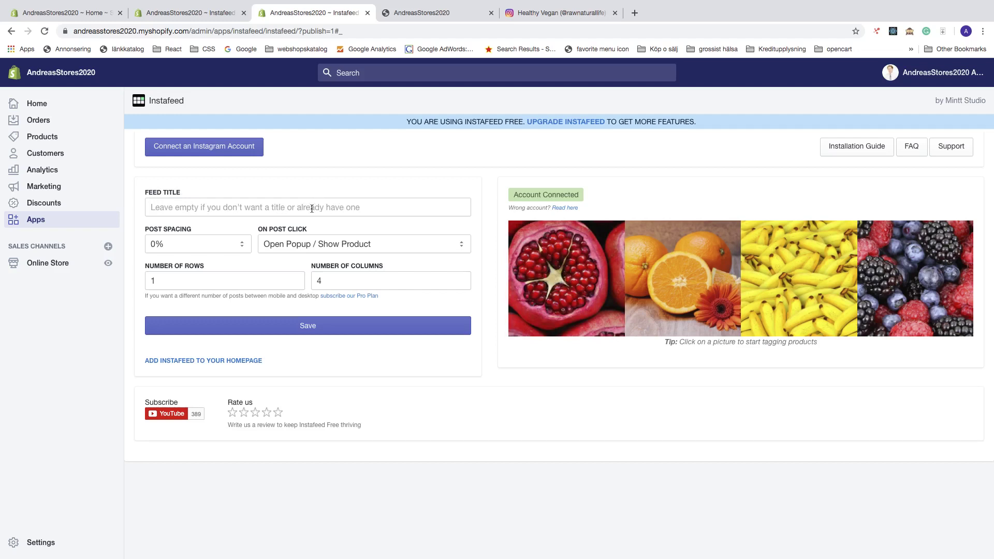
# Step: Set the feed title to "My Instagram Feed" and apply it to the feed preview
pyautogui.click(292, 208)
pyautogui.write('My')
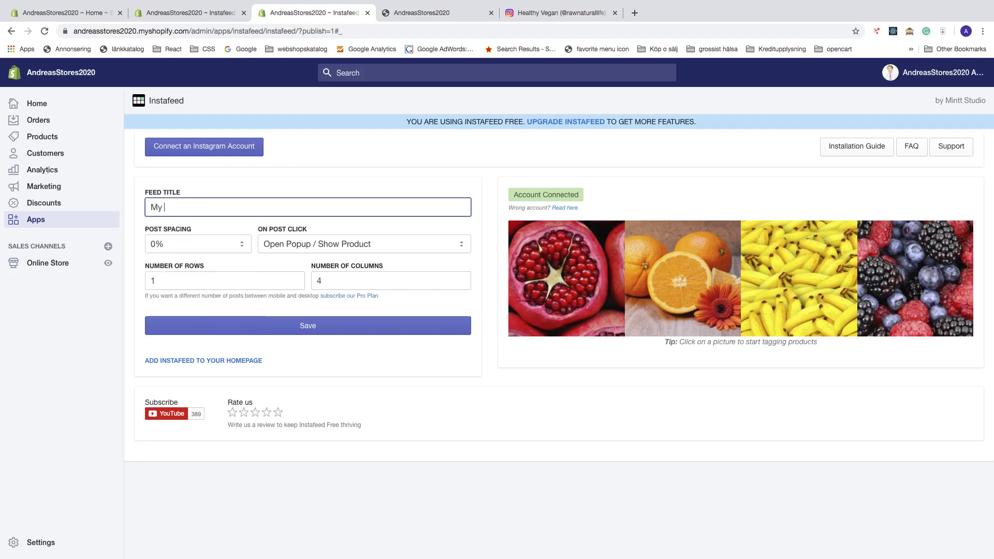
pyautogui.write(' Instagram Feed')
pyautogui.press('Return')
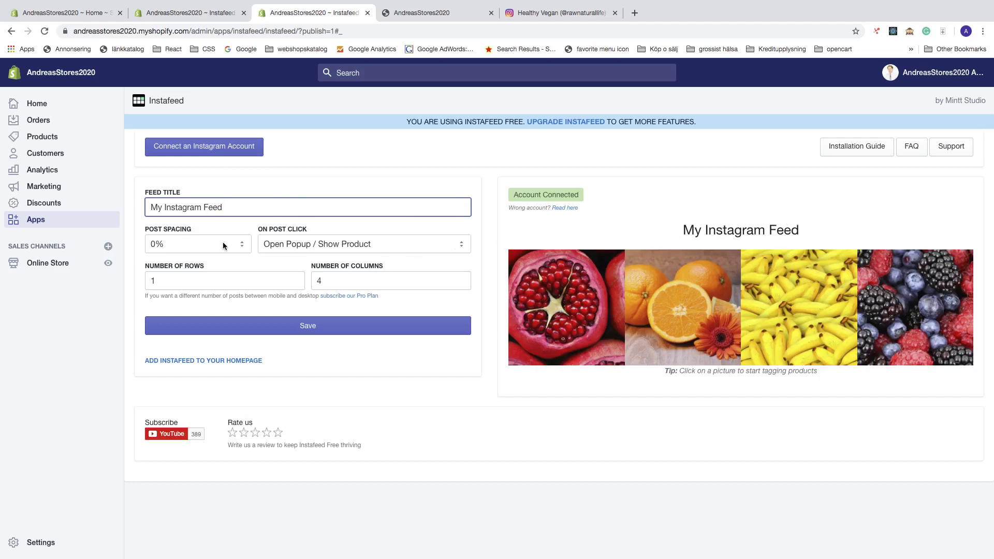
# Step: Set the feed's post spacing to 5% and save the feed settings
pyautogui.click(241, 243)
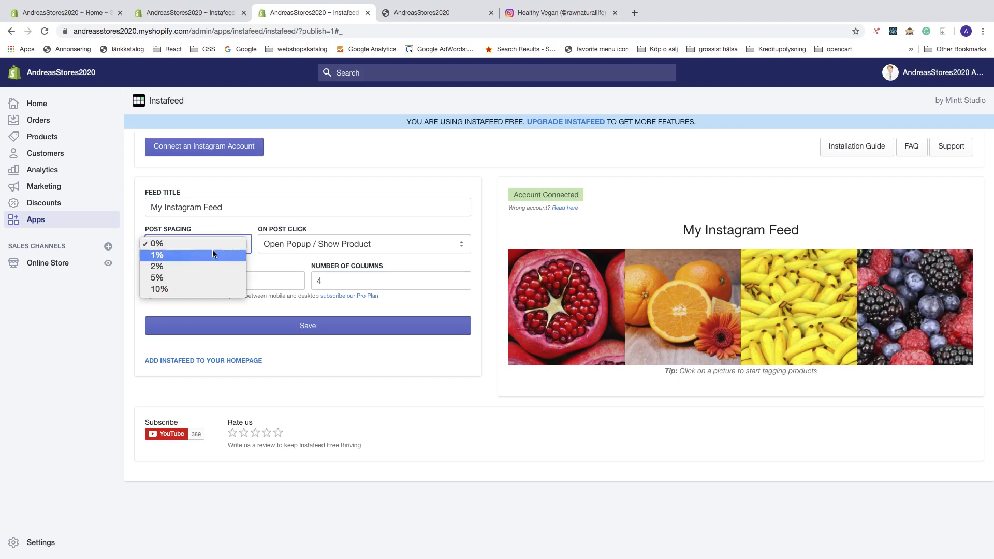
pyautogui.click(213, 276)
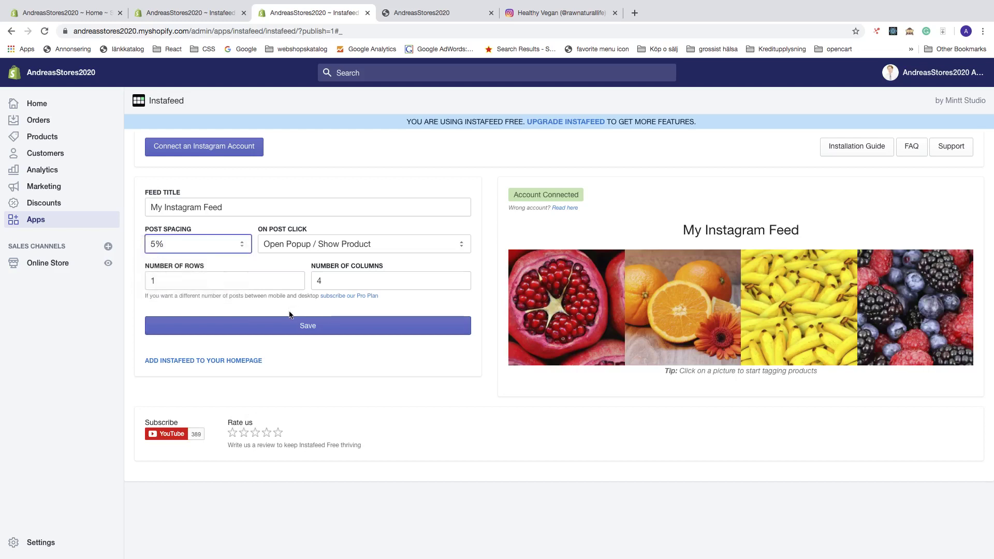
pyautogui.click(305, 327)
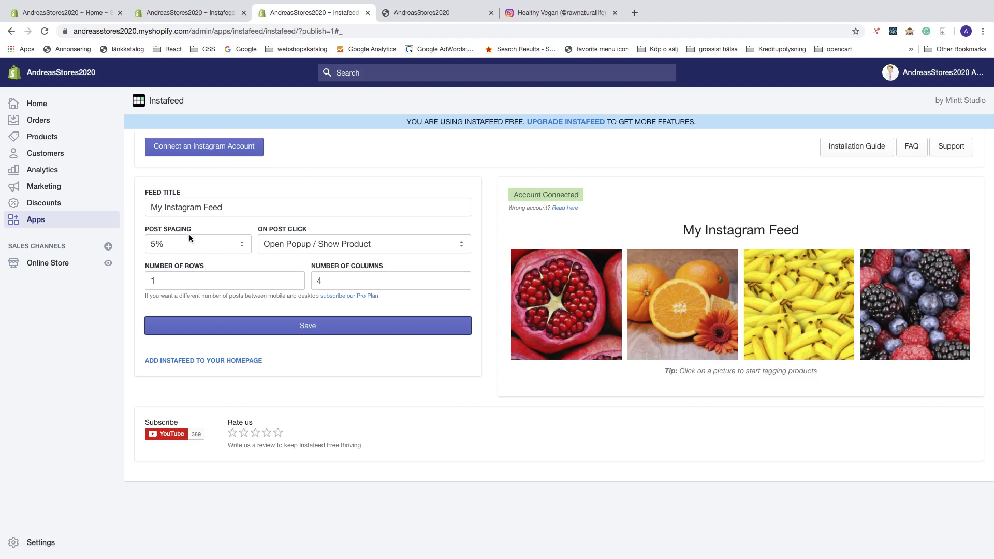
# Step: Set the post spacing to 1% and keep Open Popup / Show Product as the post click action
pyautogui.click(238, 244)
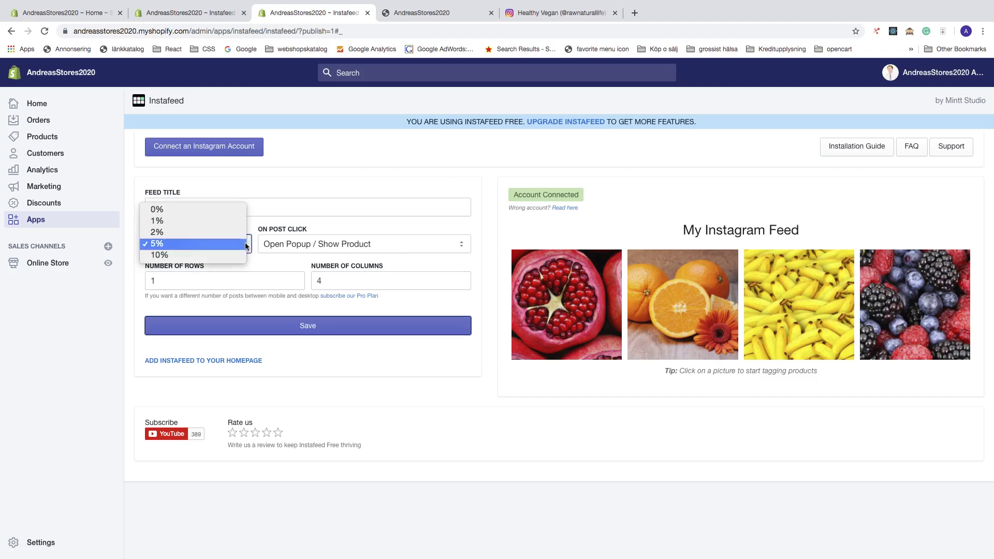
pyautogui.click(200, 220)
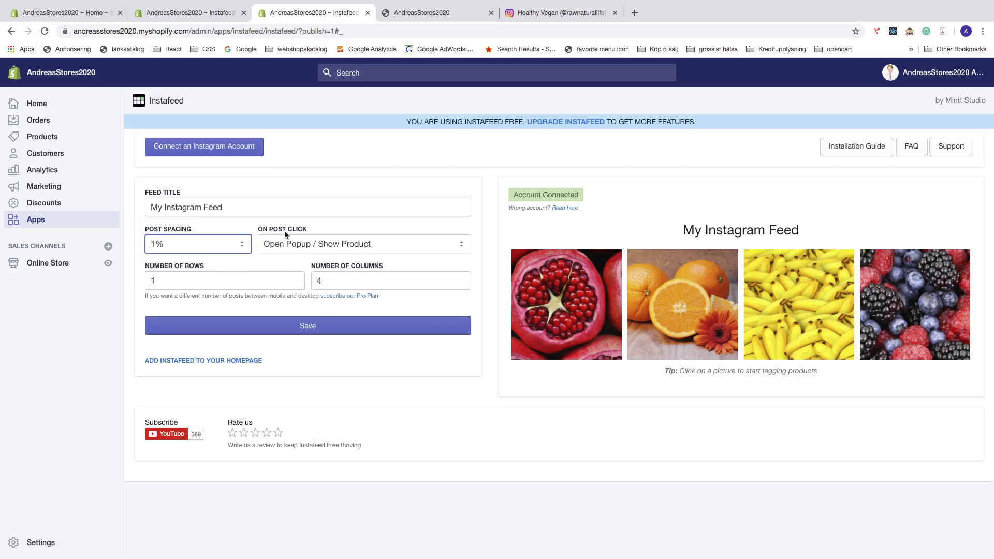
pyautogui.click(357, 244)
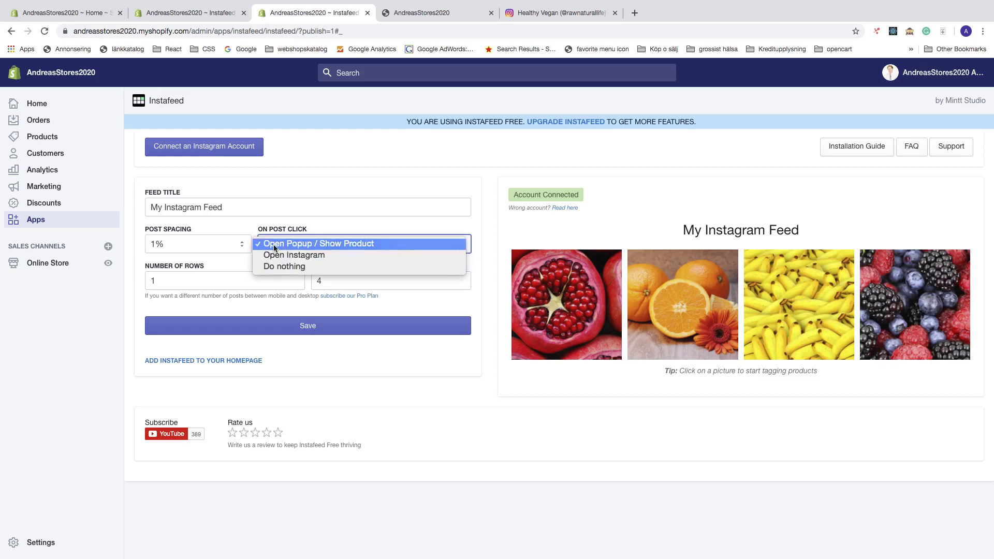
pyautogui.click(300, 246)
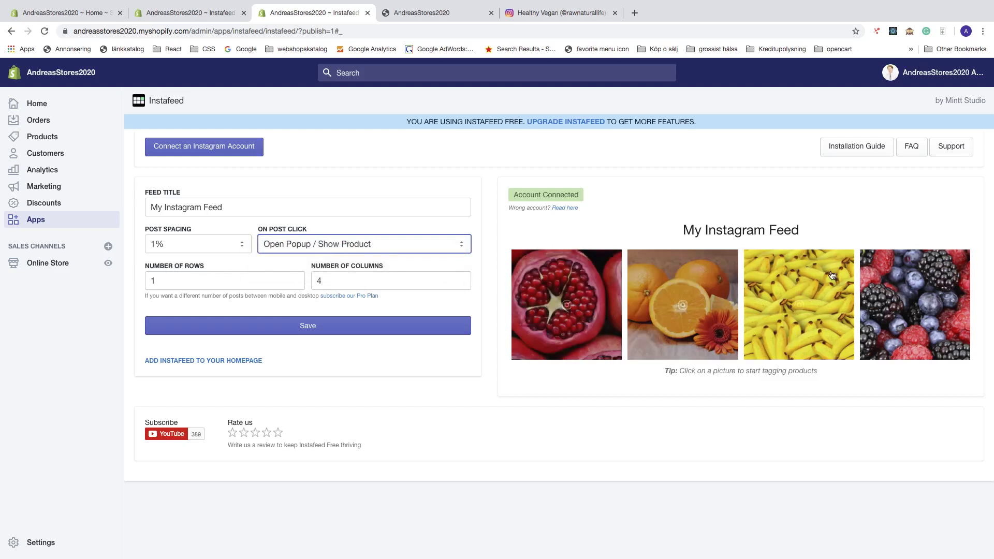
# Step: Set the Instagram feed to 2 rows and 3 columns and save the feed settings
pyautogui.click(296, 283)
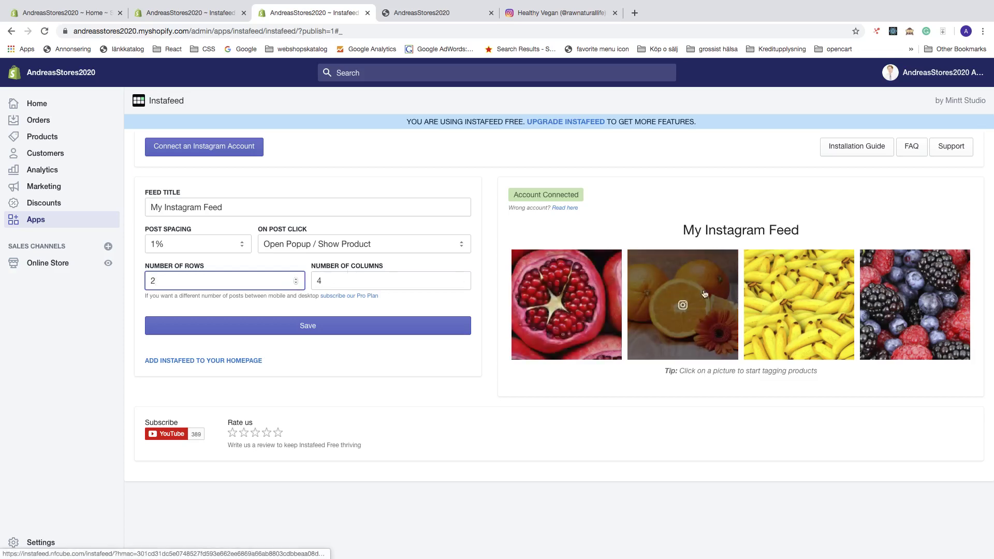
pyautogui.click(461, 282)
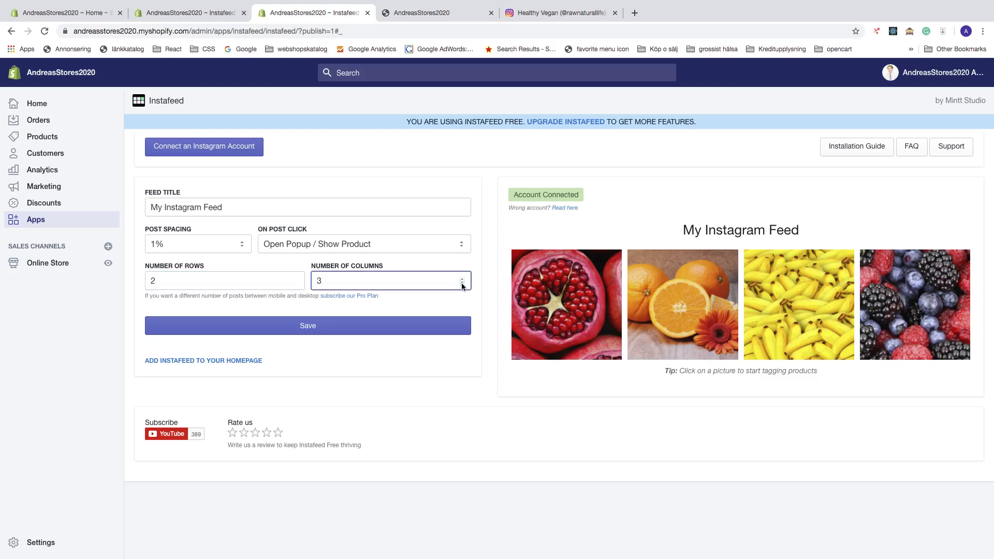
pyautogui.click(308, 326)
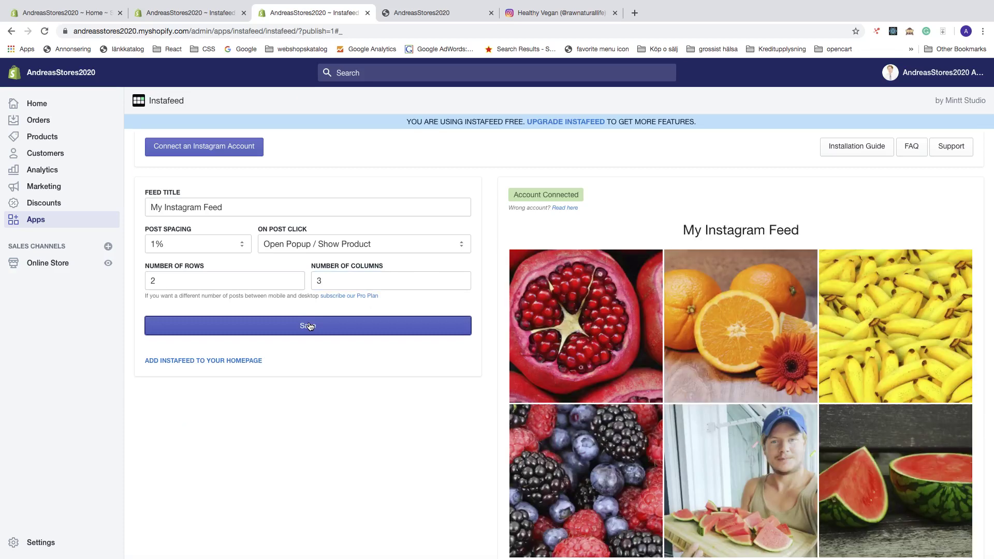
pyautogui.scroll(-2, 427, 330)
pyautogui.scroll(1, 427, 330)
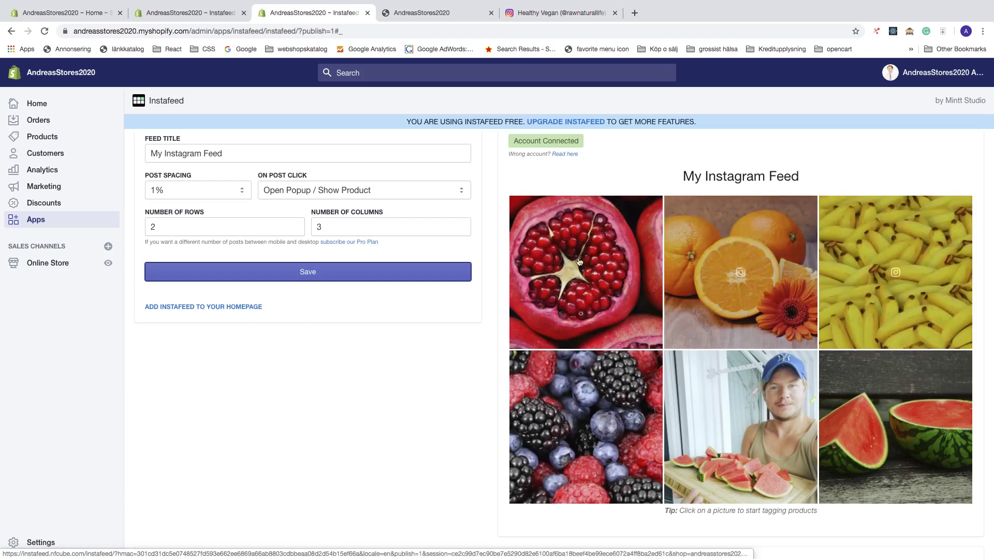
pyautogui.scroll(1, 830, 298)
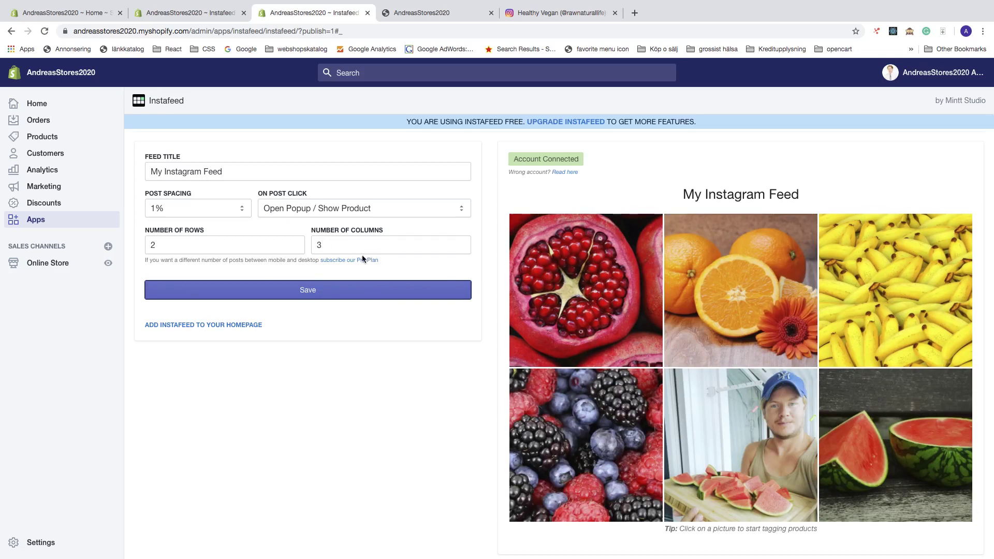
pyautogui.click(311, 293)
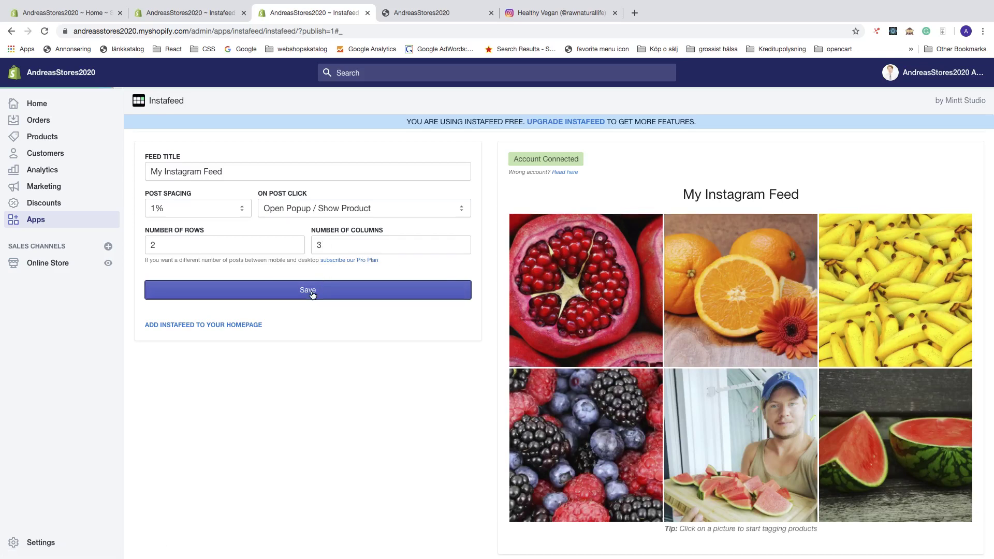
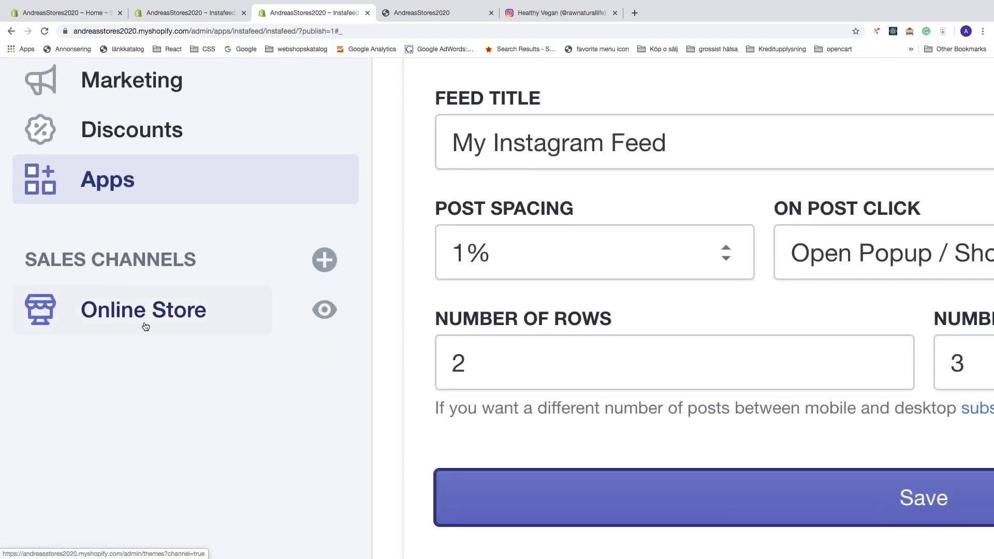
# Step: Customize the online store's Brooklyn theme by adding the Instafeed App section to the home page, and save the theme
pyautogui.click(140, 319)
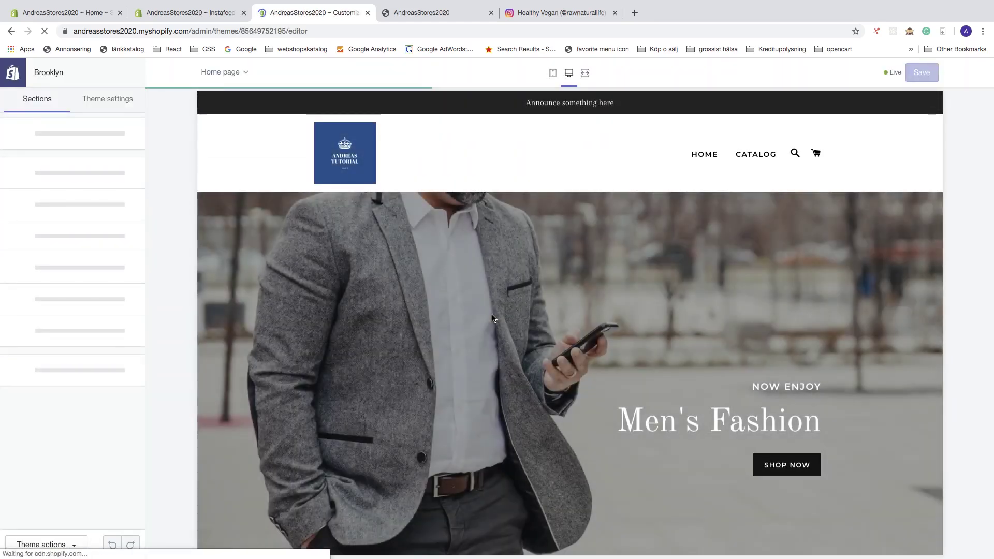
pyautogui.scroll(-3, 487, 317)
pyautogui.scroll(-15, 487, 315)
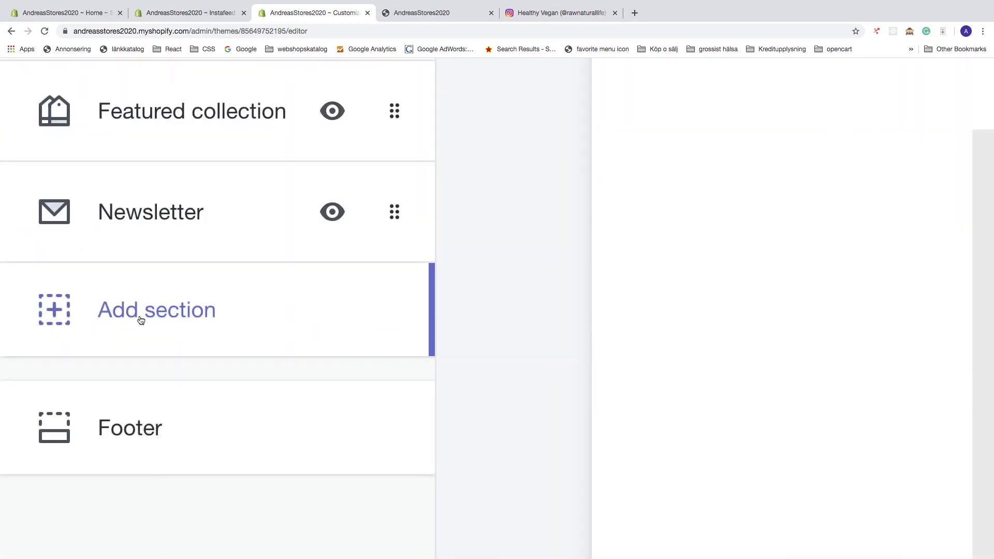
pyautogui.click(141, 320)
pyautogui.scroll(2, 224, 337)
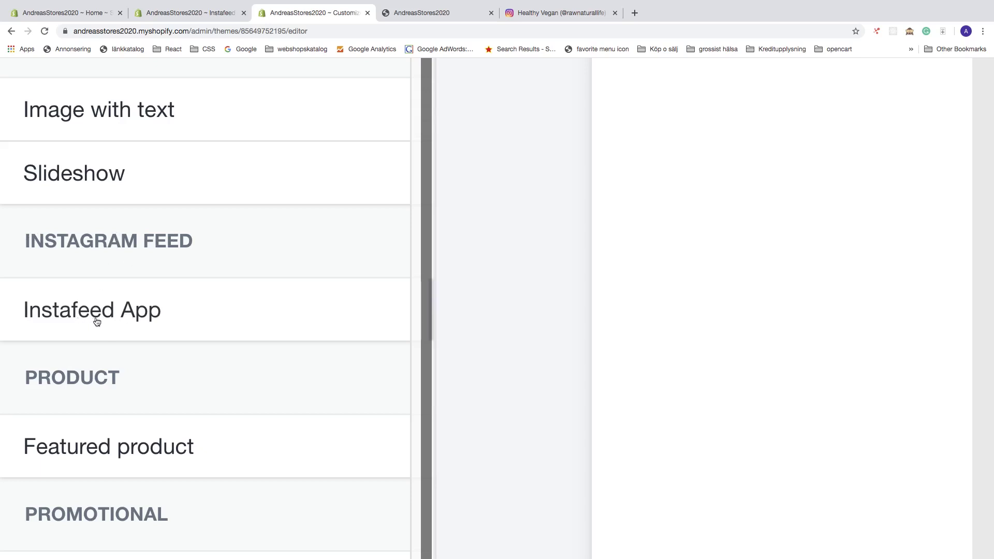
pyautogui.moveTo(100, 317)
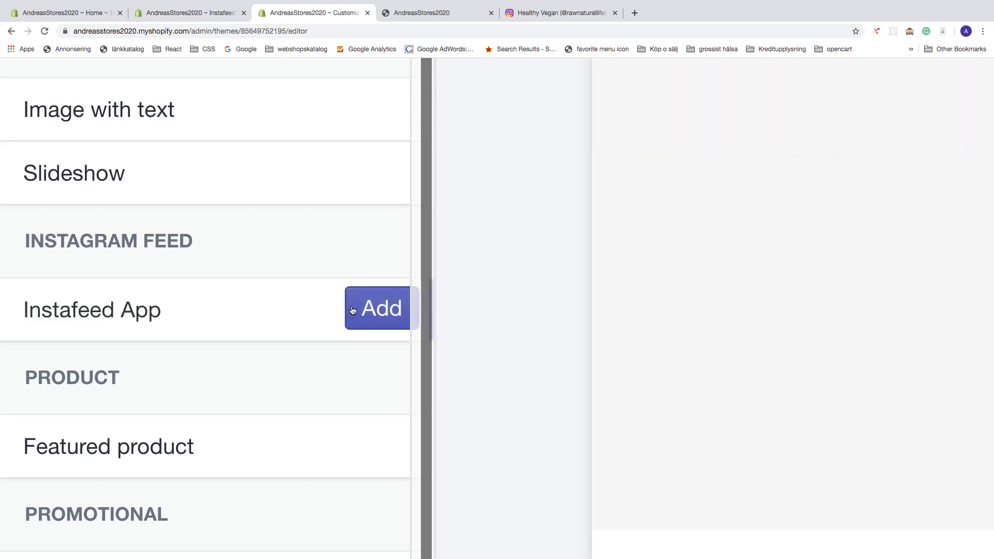
pyautogui.click(379, 310)
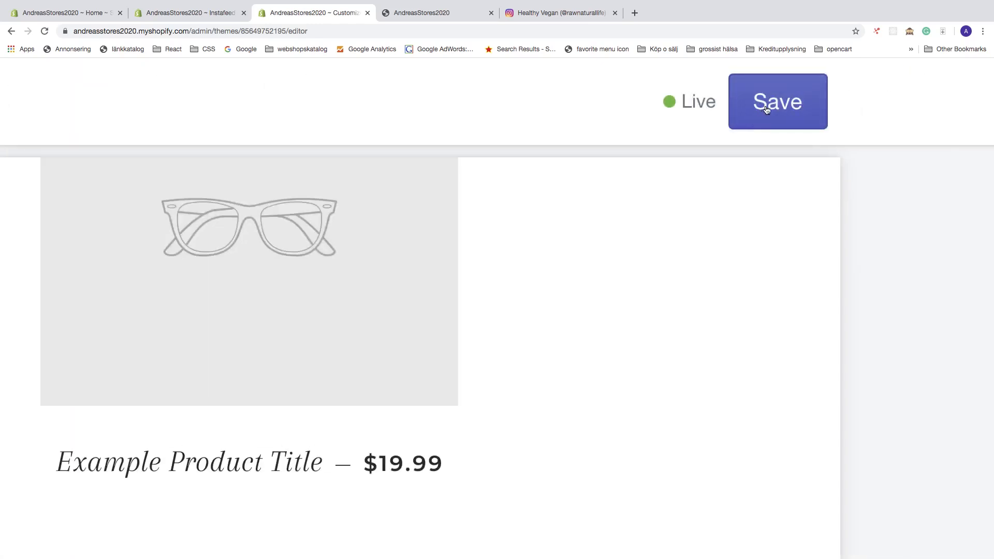
pyautogui.click(767, 108)
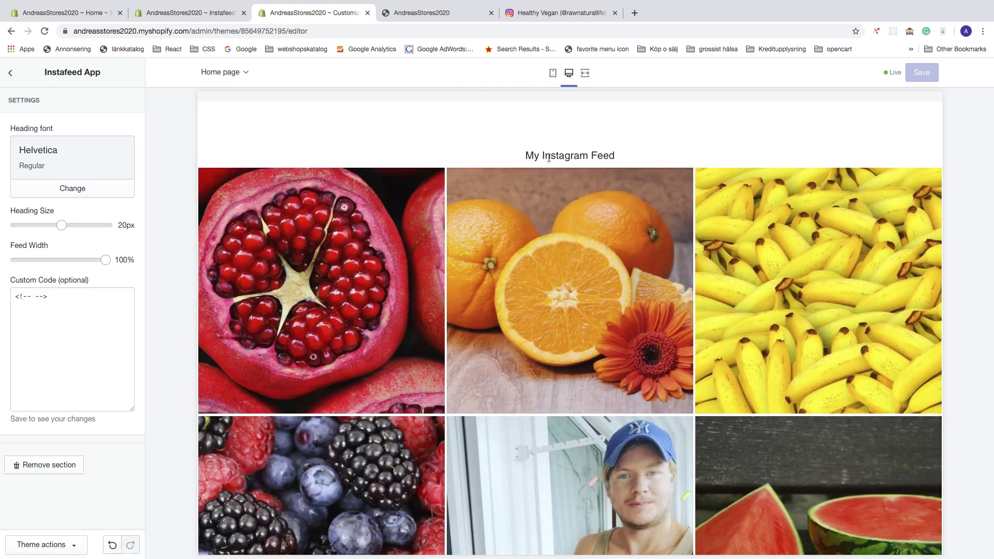
# Step: Examine the Instagram feed in the home page preview and check the popup of the pomegranate post
pyautogui.scroll(-3, 645, 231)
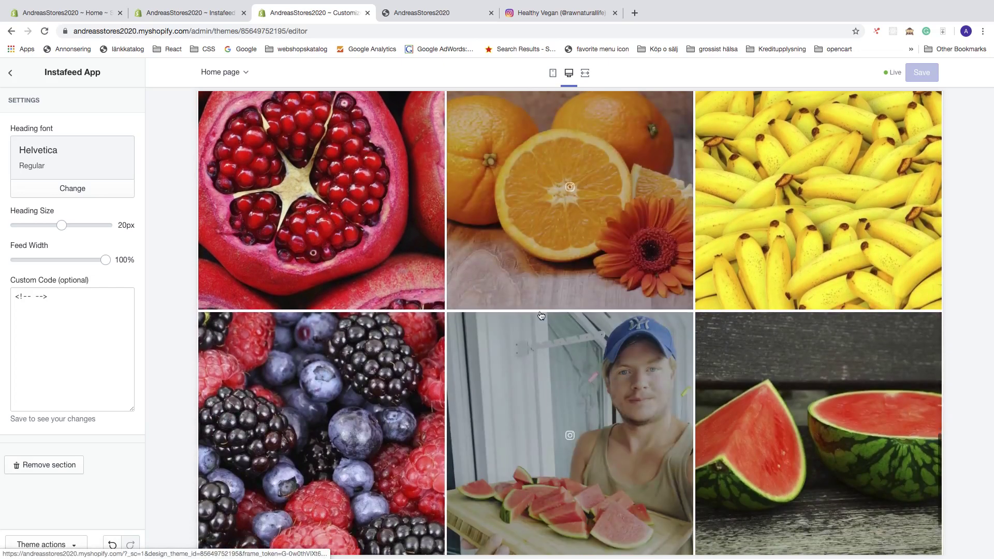
pyautogui.scroll(3, 541, 315)
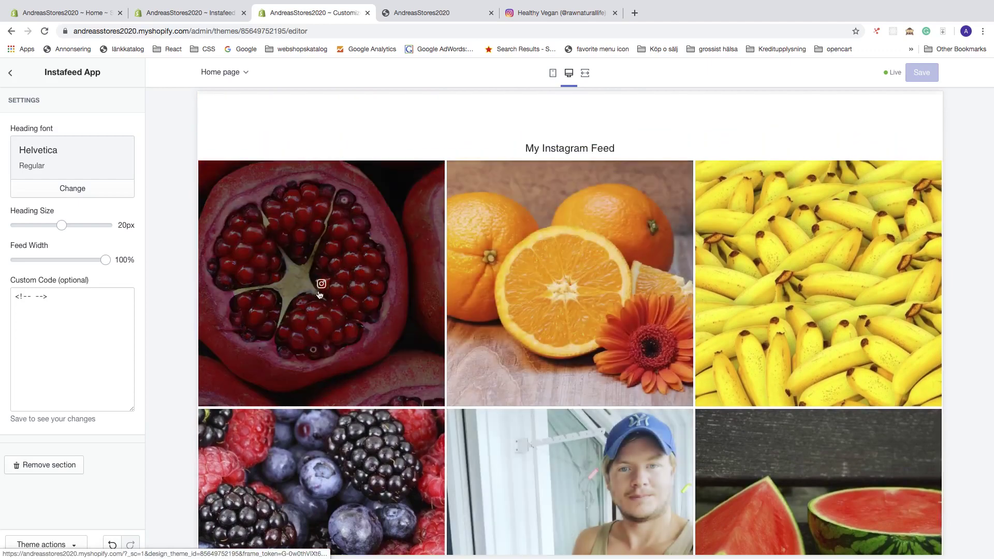
pyautogui.click(320, 295)
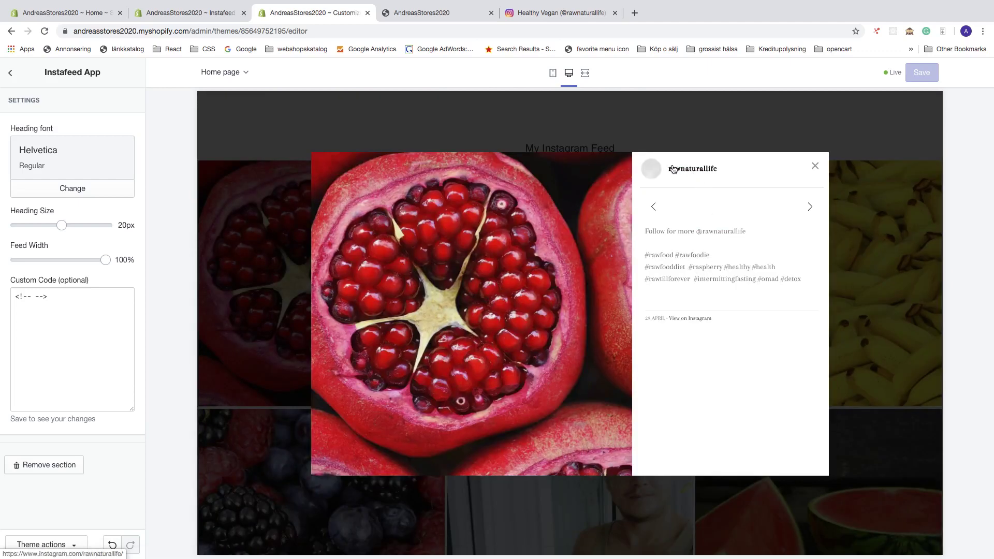
pyautogui.click(815, 166)
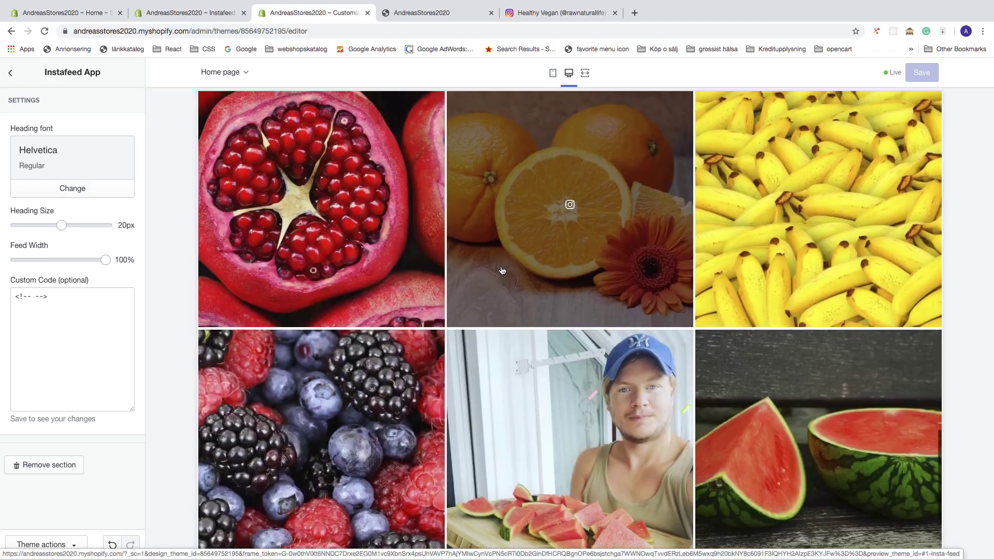
pyautogui.scroll(2, 589, 296)
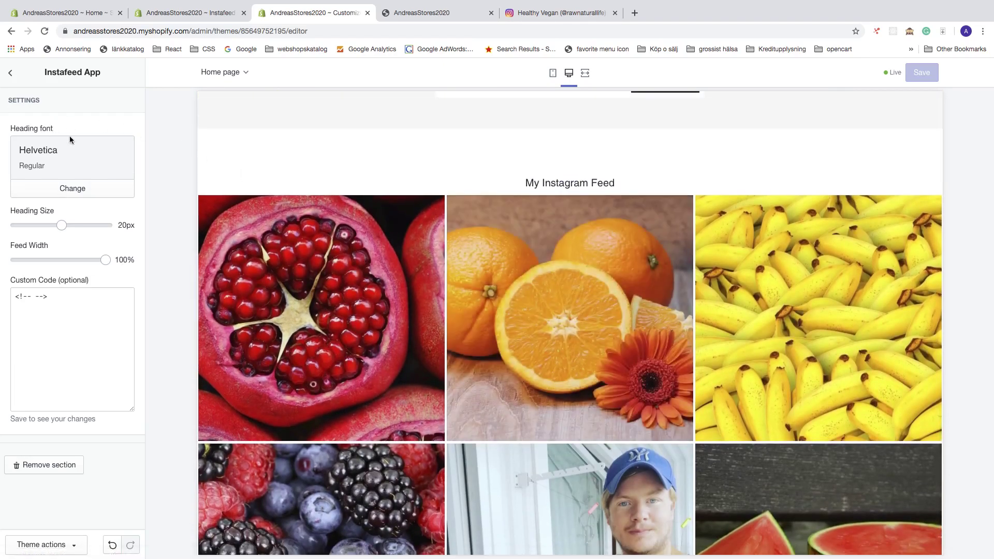
# Step: Change the Instafeed App section's heading font to Americana Regular, save the theme and check the feed title in the preview
pyautogui.click(72, 188)
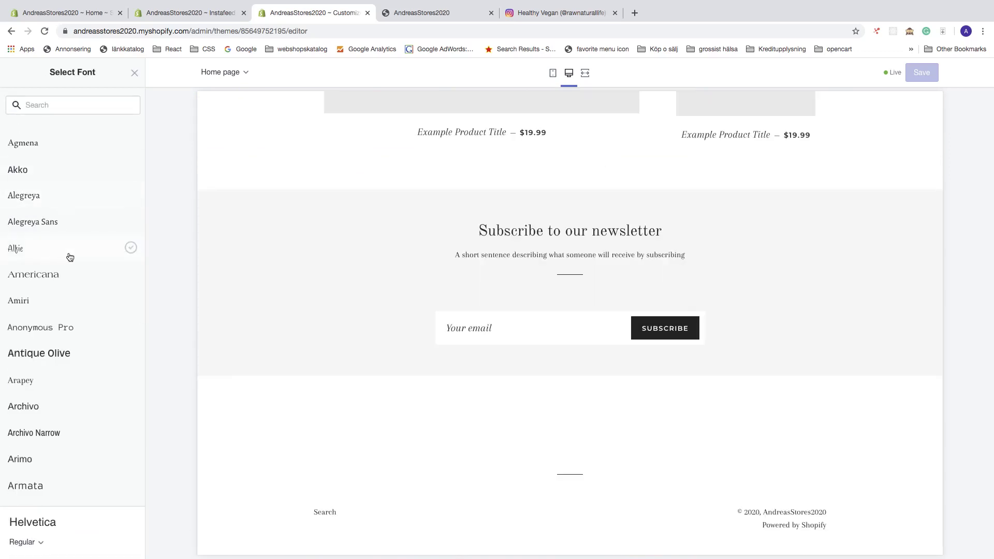
pyautogui.click(48, 279)
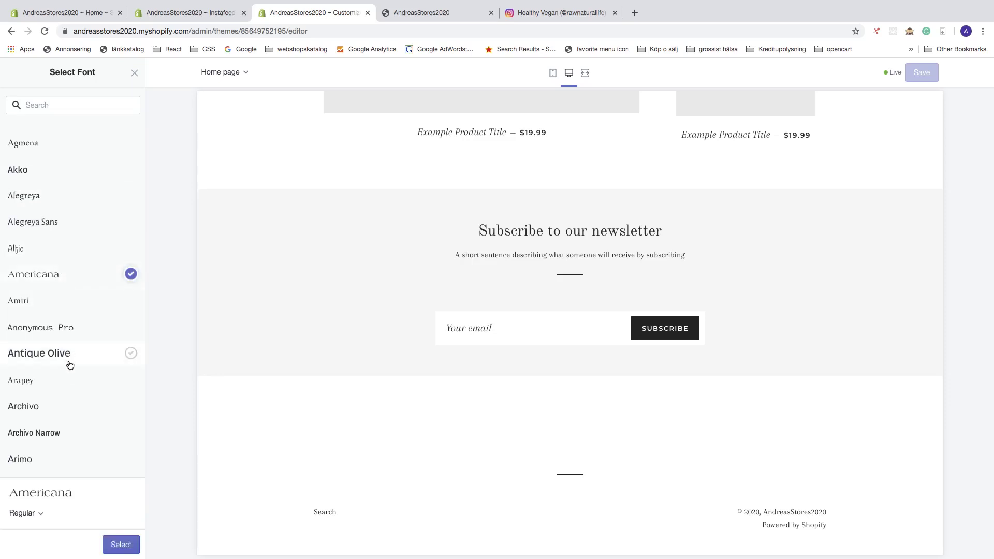
pyautogui.scroll(5, 125, 545)
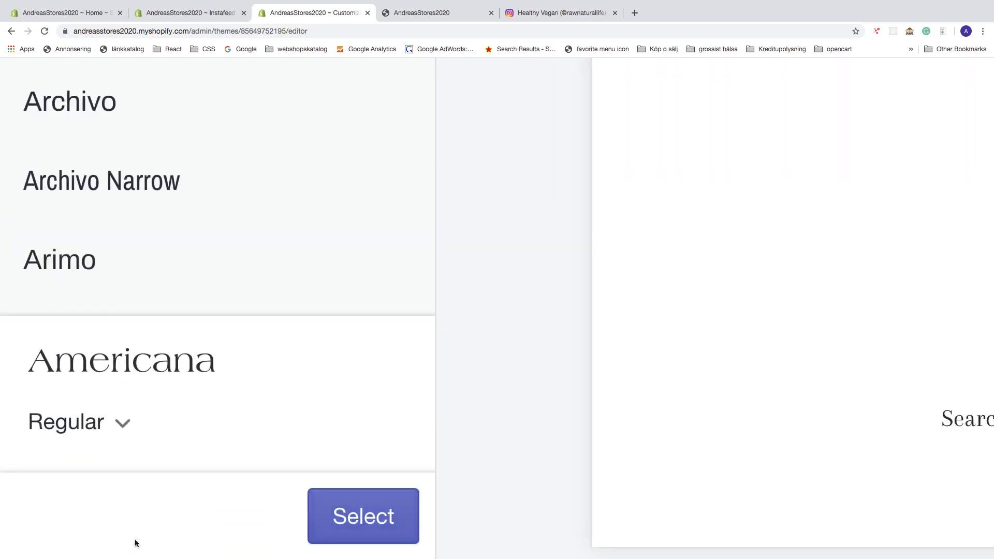
pyautogui.click(402, 524)
pyautogui.scroll(-5, 379, 522)
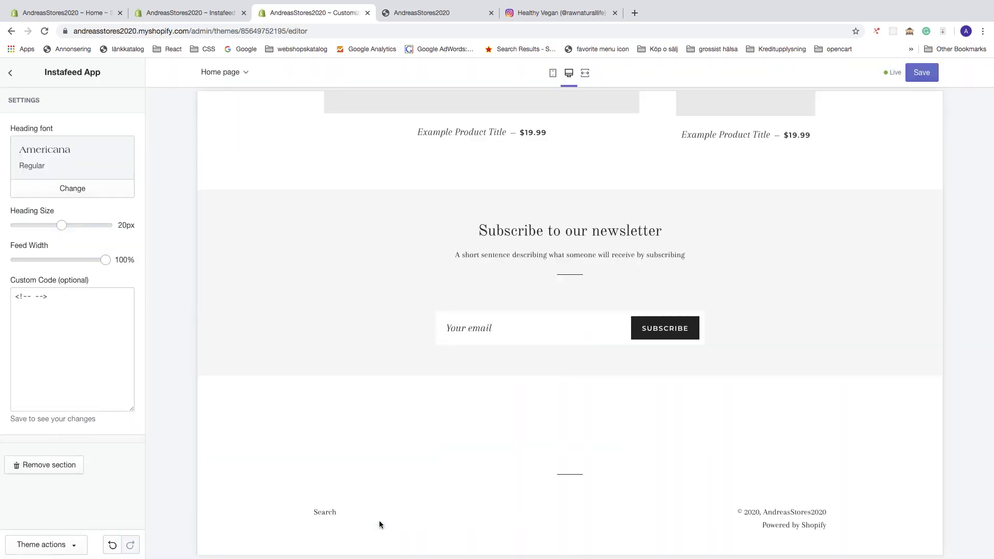
pyautogui.scroll(4, 466, 352)
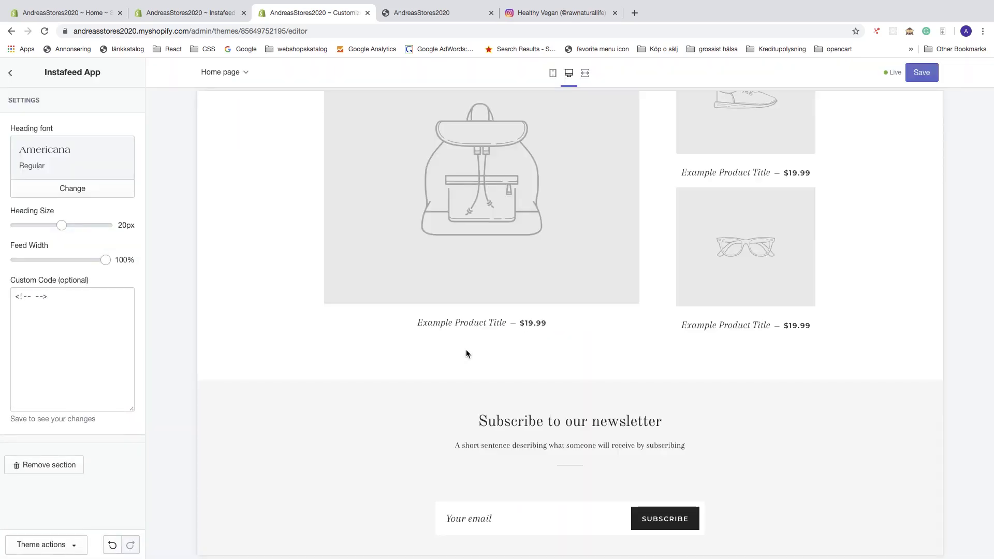
pyautogui.scroll(5, 936, 83)
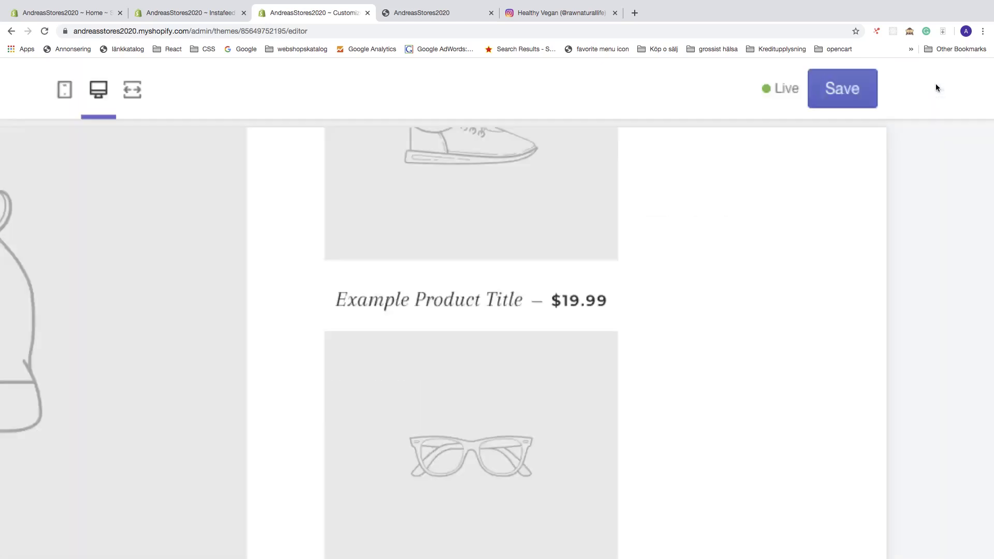
pyautogui.click(760, 94)
pyautogui.scroll(-3, 760, 94)
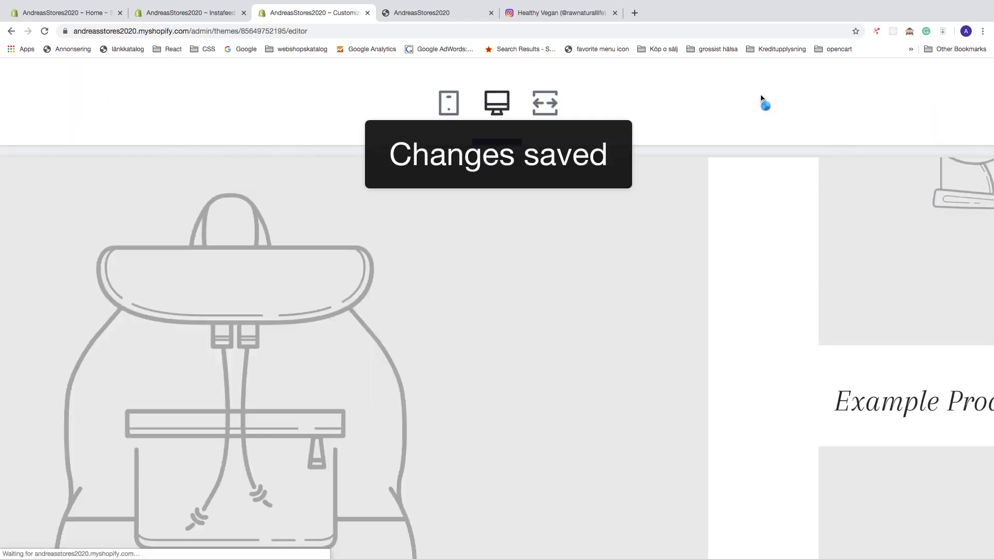
pyautogui.scroll(-3, 760, 91)
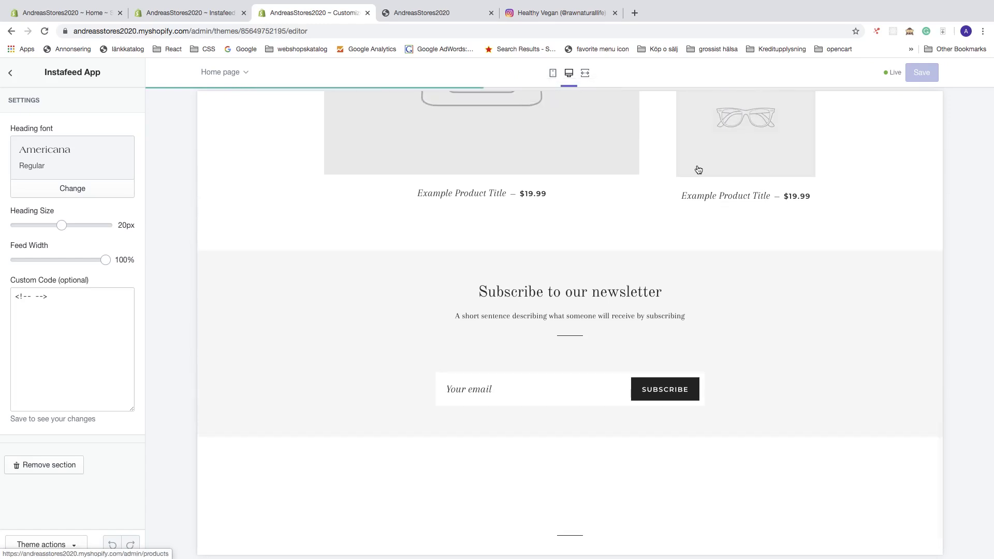
pyautogui.scroll(3, 680, 185)
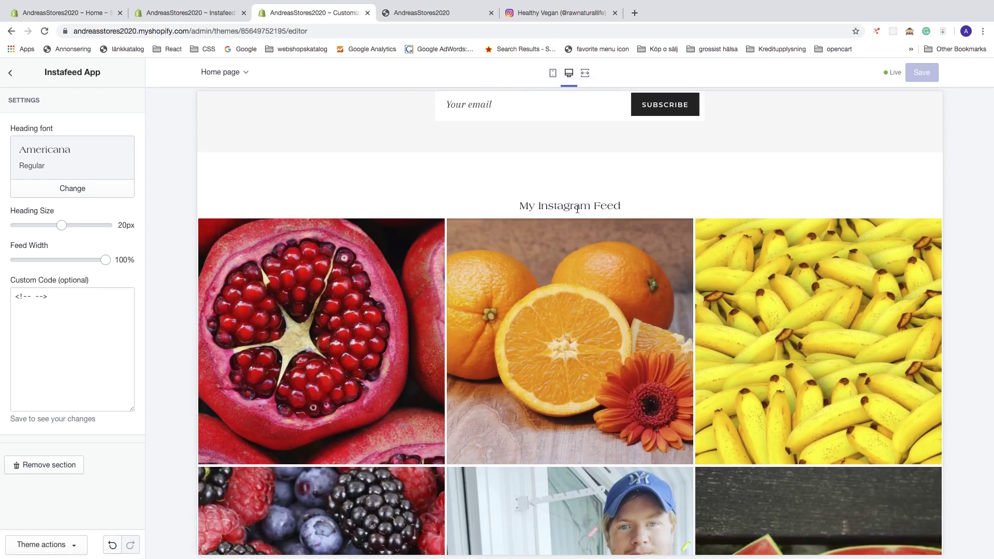
pyautogui.scroll(-1, 621, 208)
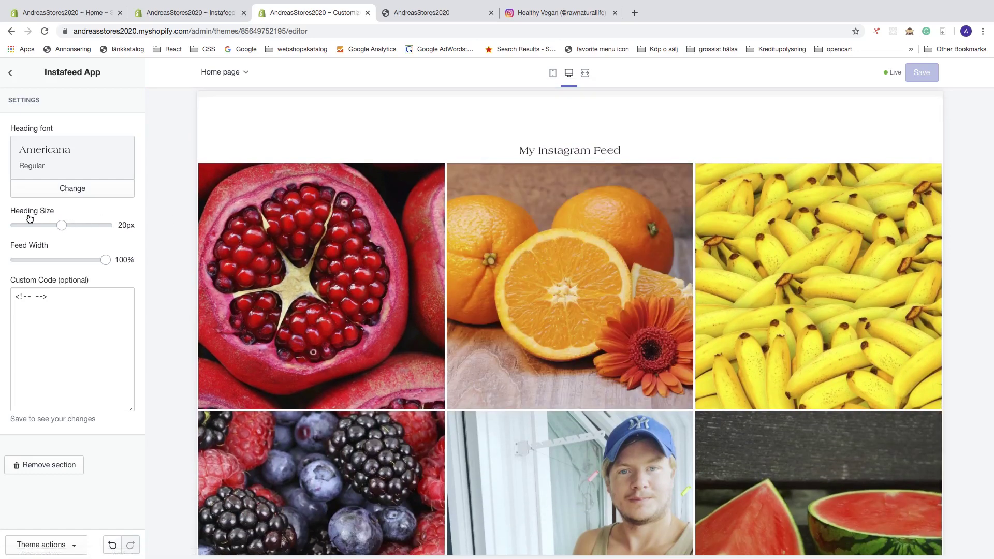
# Step: Set the Instafeed App section's heading size to 30px and its feed width to 50%, saving after each change
pyautogui.moveTo(61, 227); pyautogui.dragTo(126, 225)
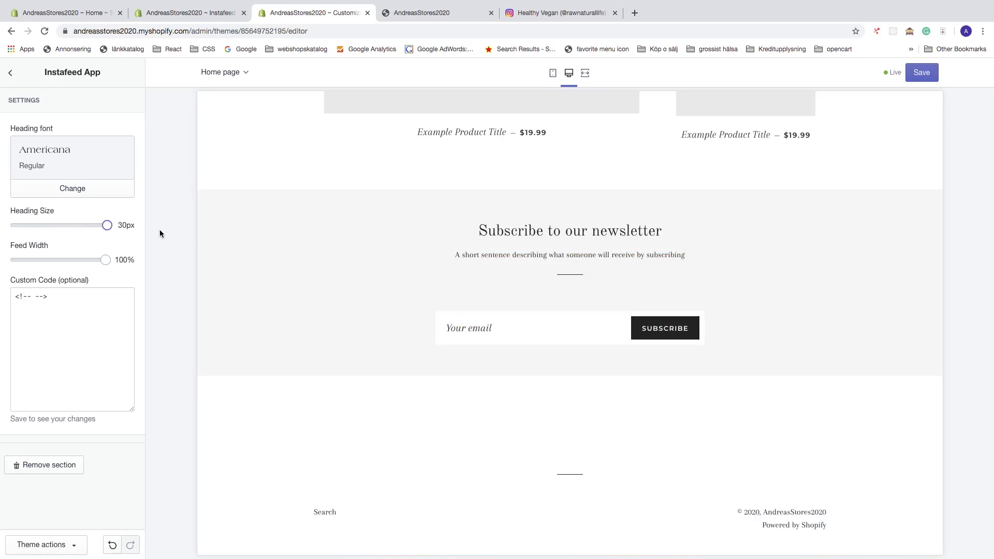
pyautogui.click(921, 74)
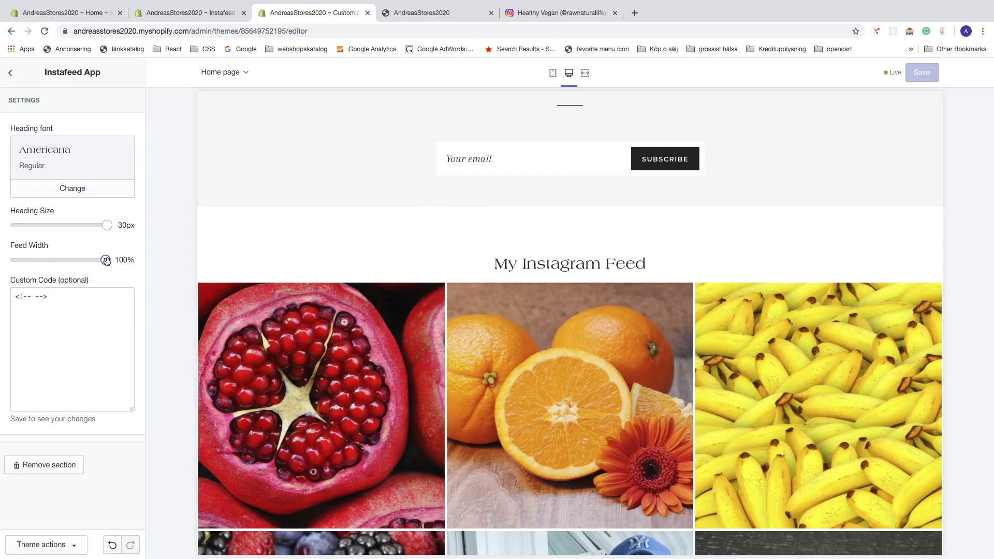
pyautogui.moveTo(107, 260); pyautogui.dragTo(14, 262)
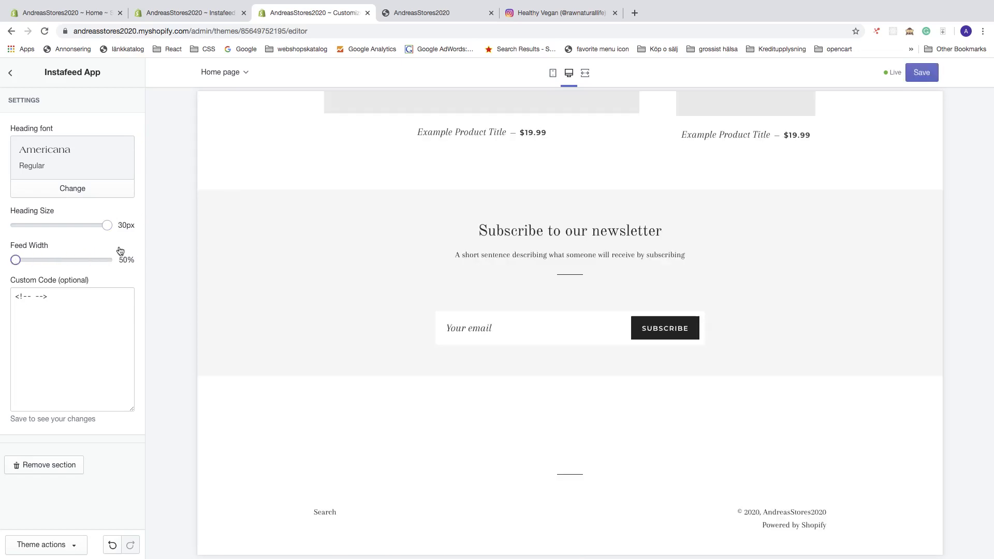
pyautogui.click(921, 78)
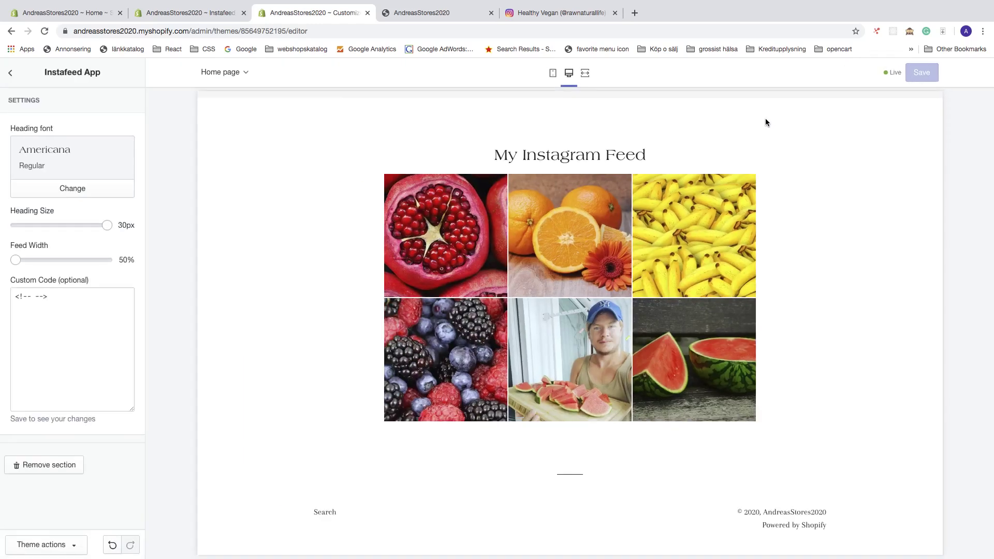
# Step: Exit the theme editor and view the live online store to examine the Instagram feed near the end of the home page
pyautogui.click(14, 78)
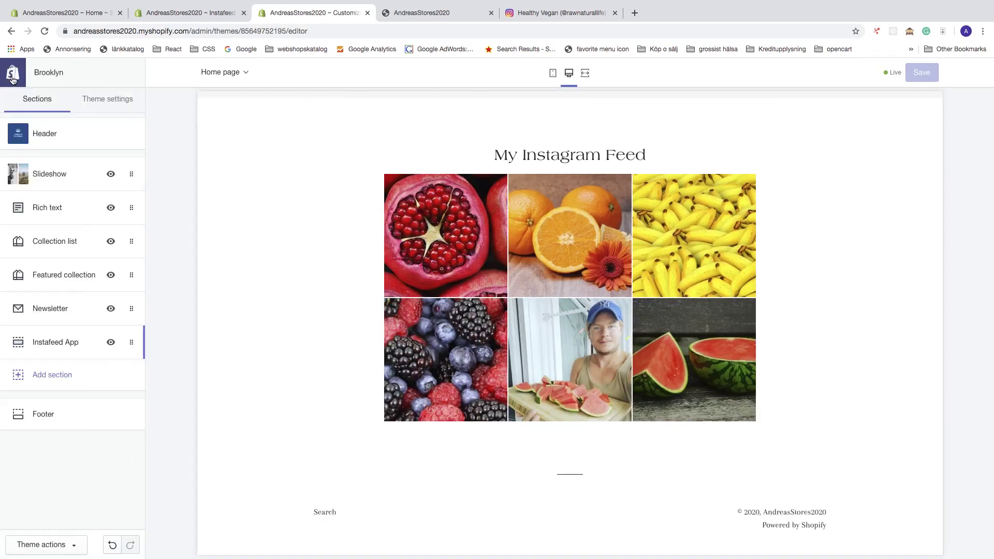
pyautogui.click(14, 75)
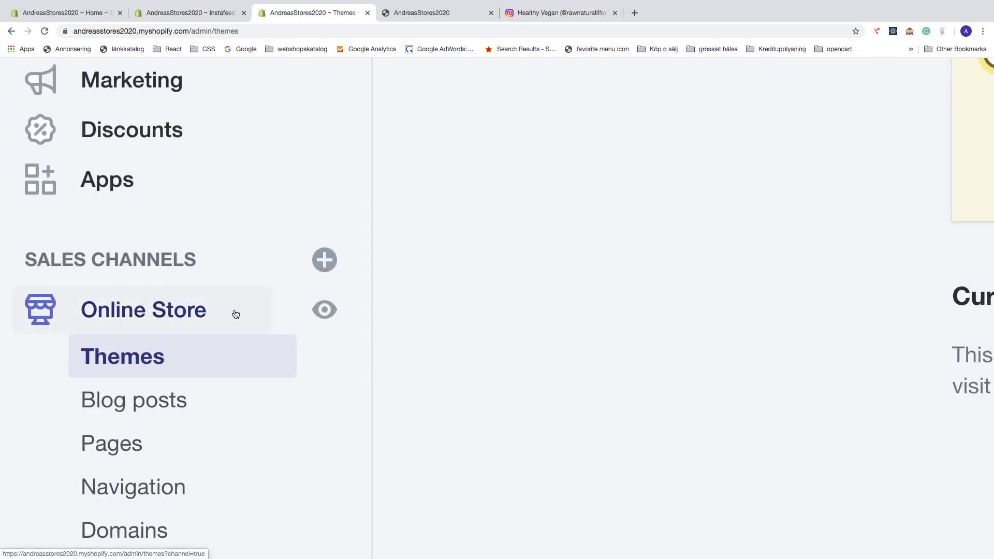
pyautogui.click(325, 310)
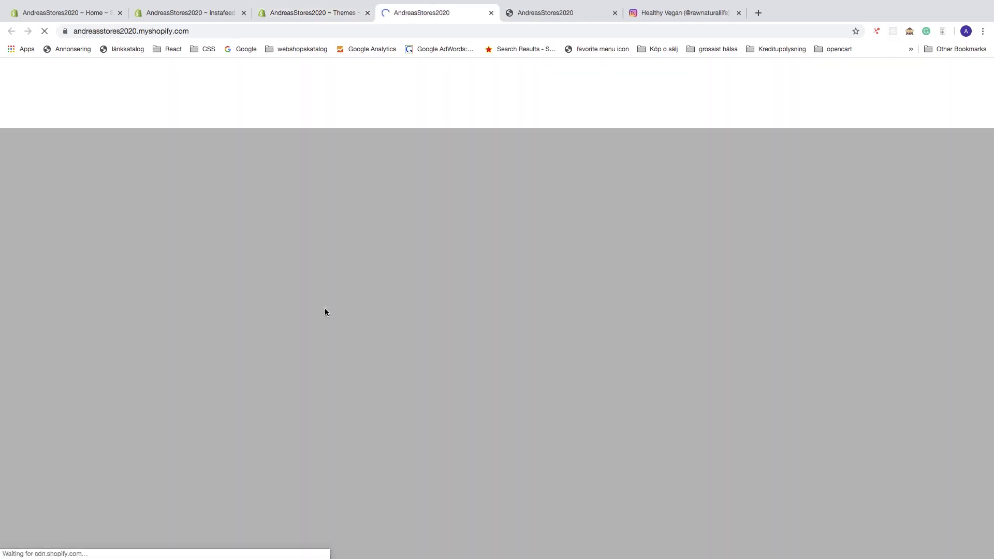
pyautogui.scroll(-5, 293, 311)
pyautogui.scroll(-20, 294, 311)
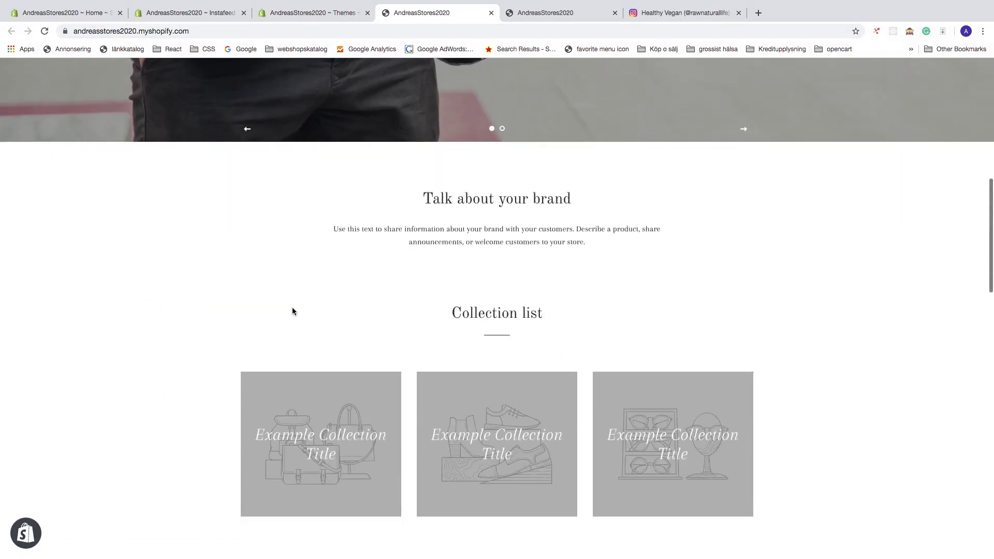
pyautogui.scroll(-5, 243, 310)
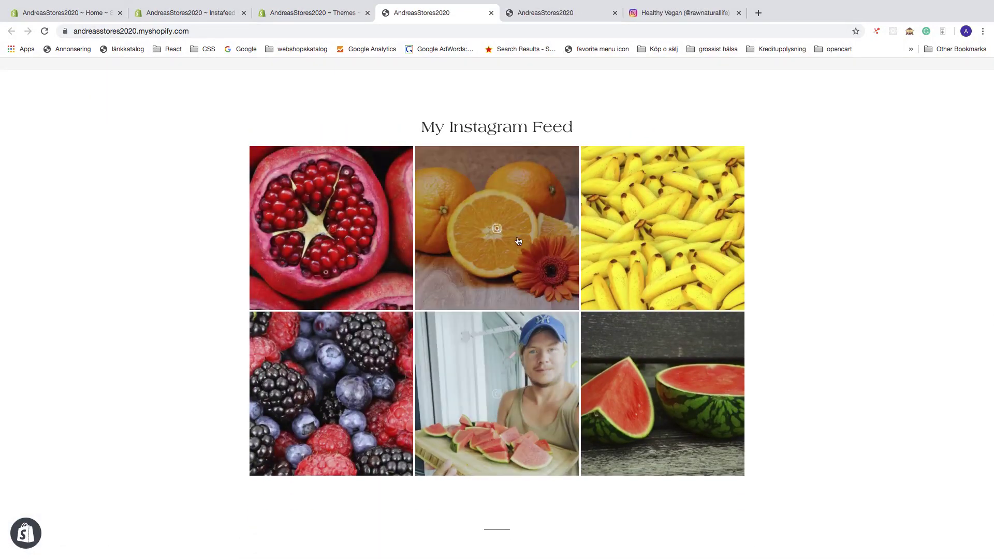
pyautogui.scroll(1, 511, 233)
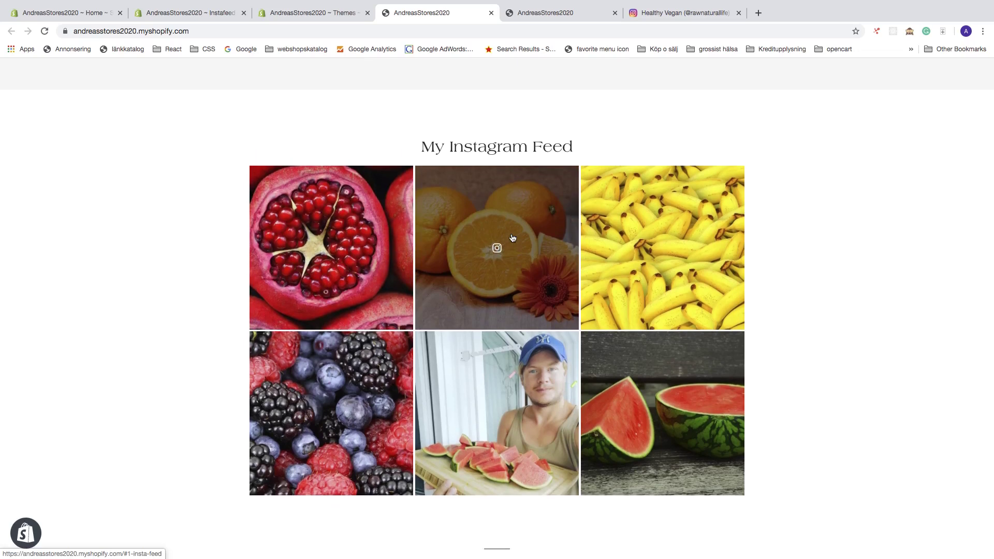